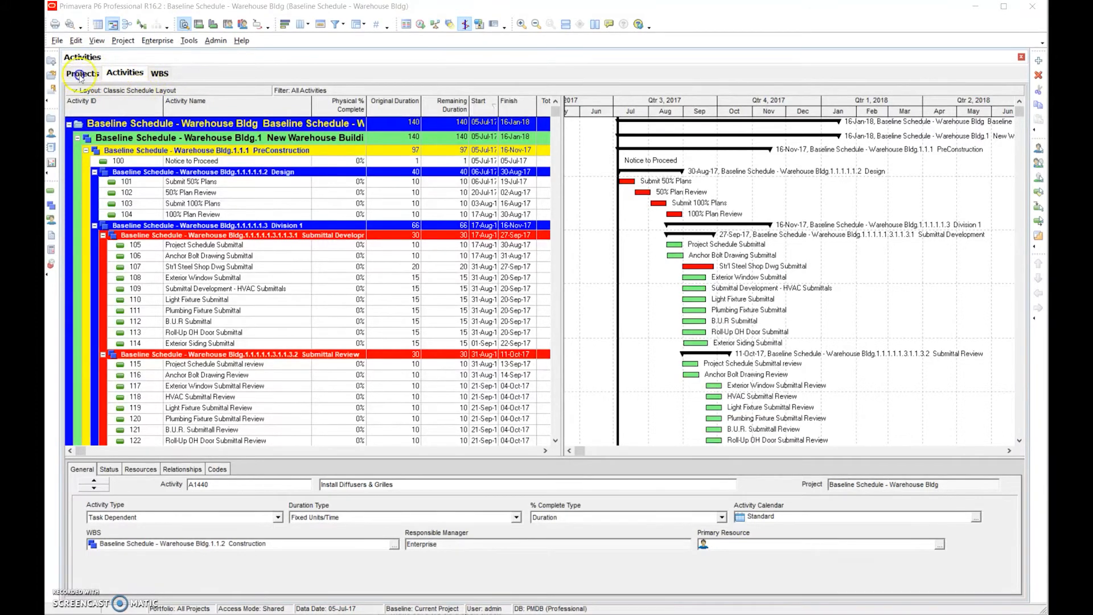
- Open the project 1234, Prelim Schedule - Sample Project 10-10-2018, from the project list
click(82, 73)
click(231, 141)
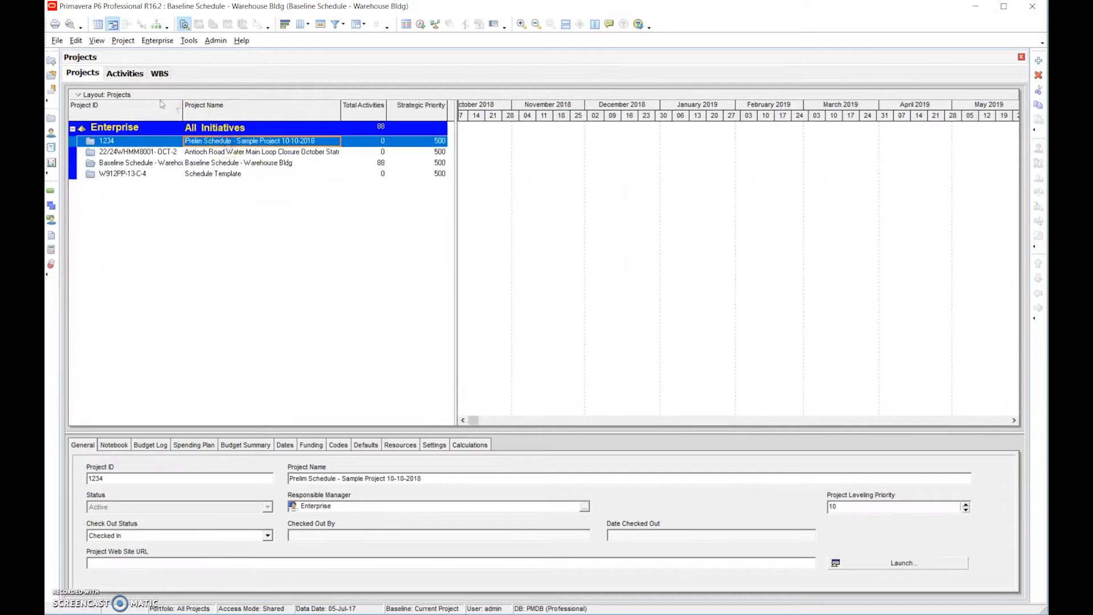
right_click(227, 142)
click(250, 151)
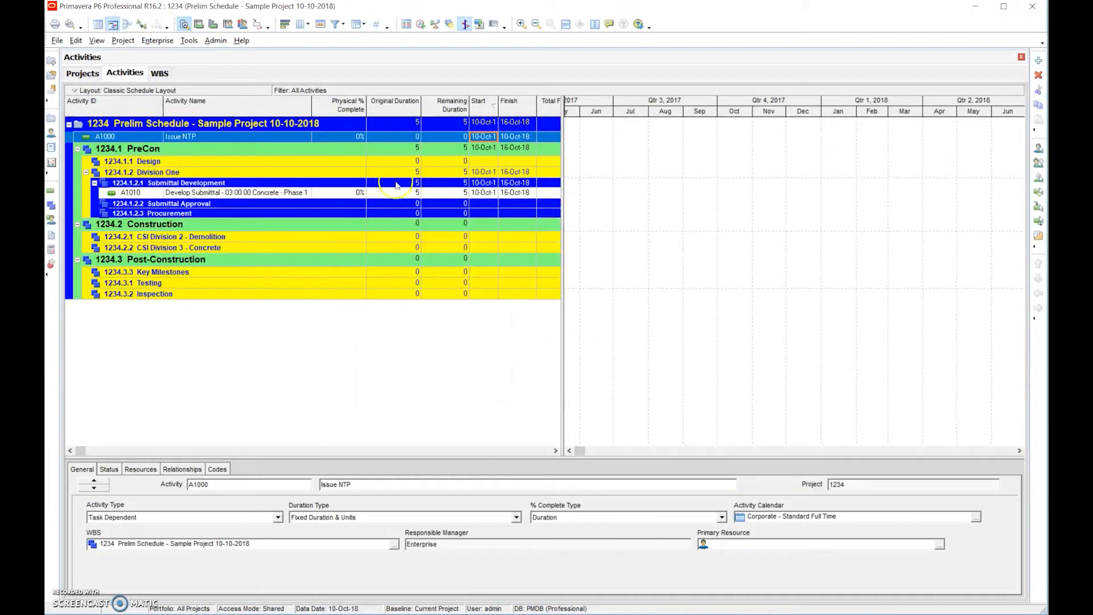
- Enter an original duration of 0 for the Issue NTP activity
click(409, 150)
click(407, 137)
click(408, 138)
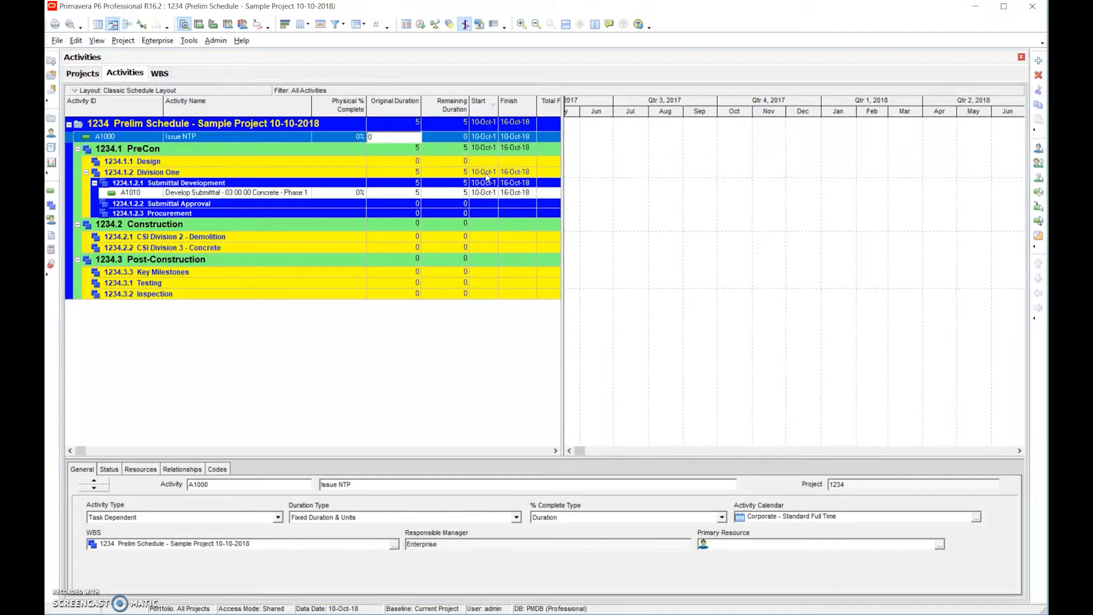
key(Return)
- Set the original duration of the Develop Submittal - 03 00 00 Concrete - Phase 1 activity to 10
click(414, 197)
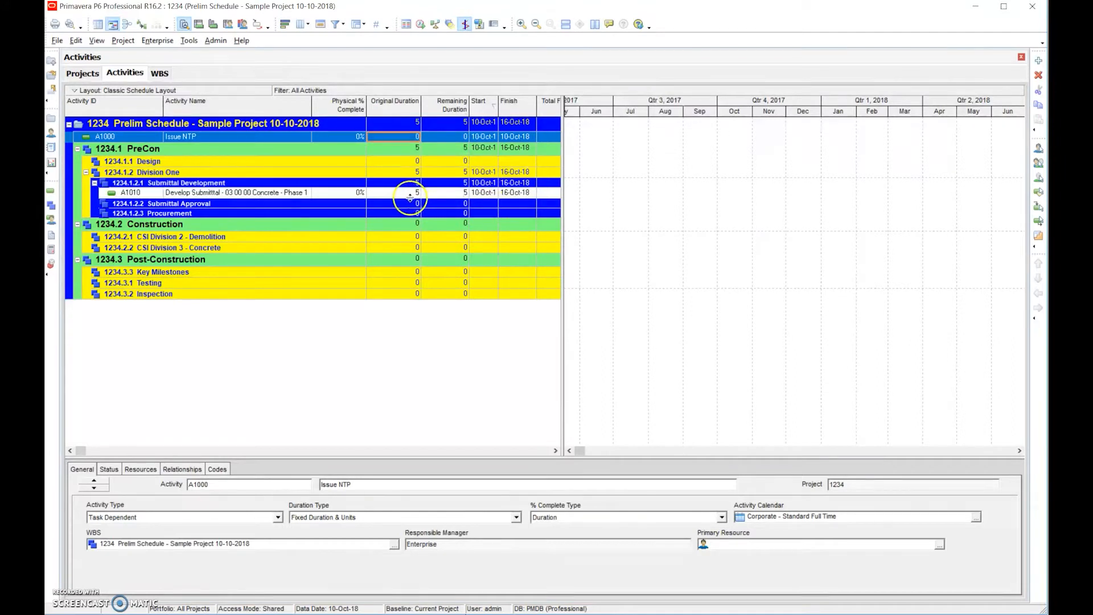
click(410, 193)
text(10)
key(Return)
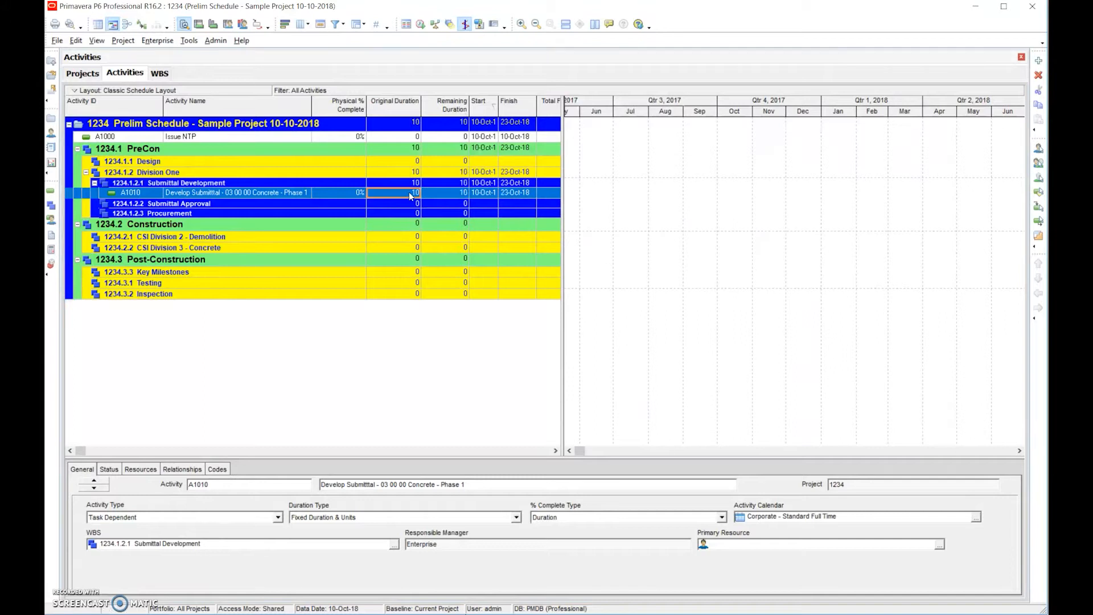
- Examine the activity bars around October 2018 in the Gantt chart at a finer and a coarser timescale
click(578, 450)
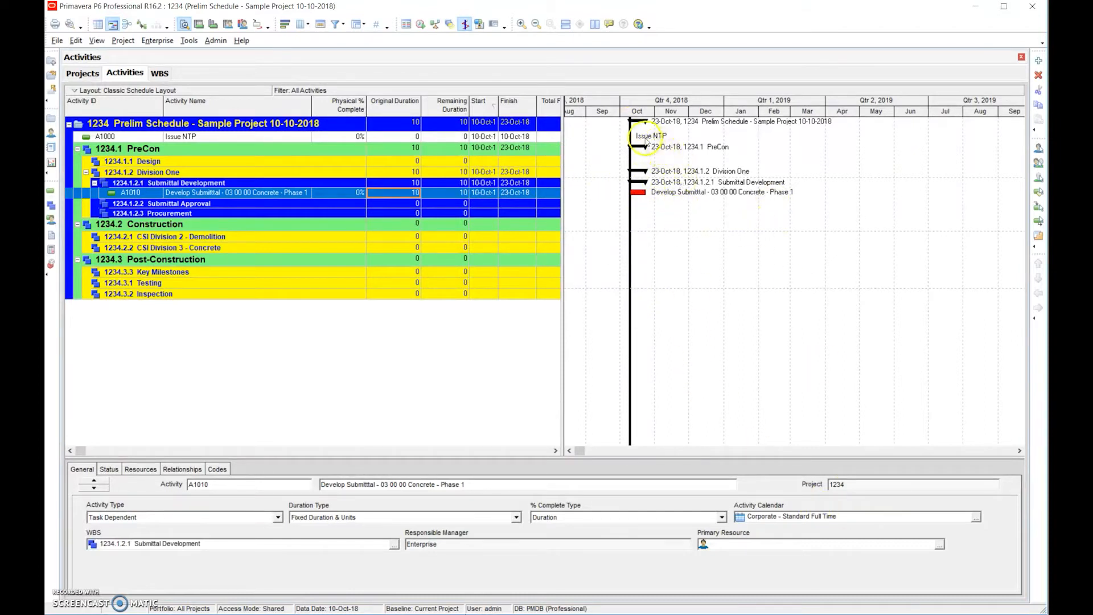
click(644, 200)
click(521, 25)
click(569, 450)
click(570, 451)
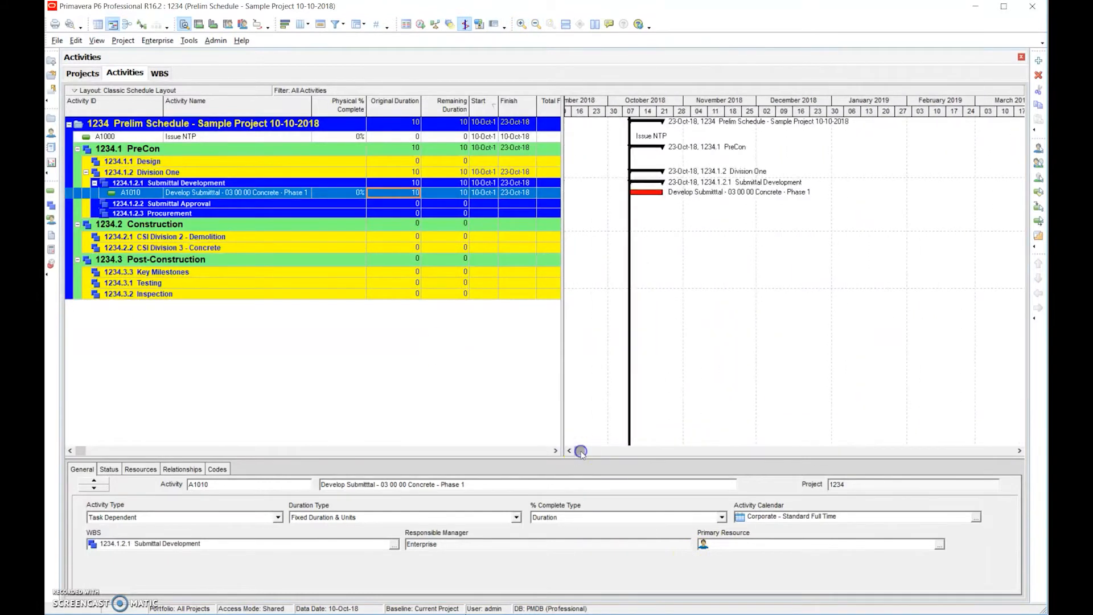
click(623, 151)
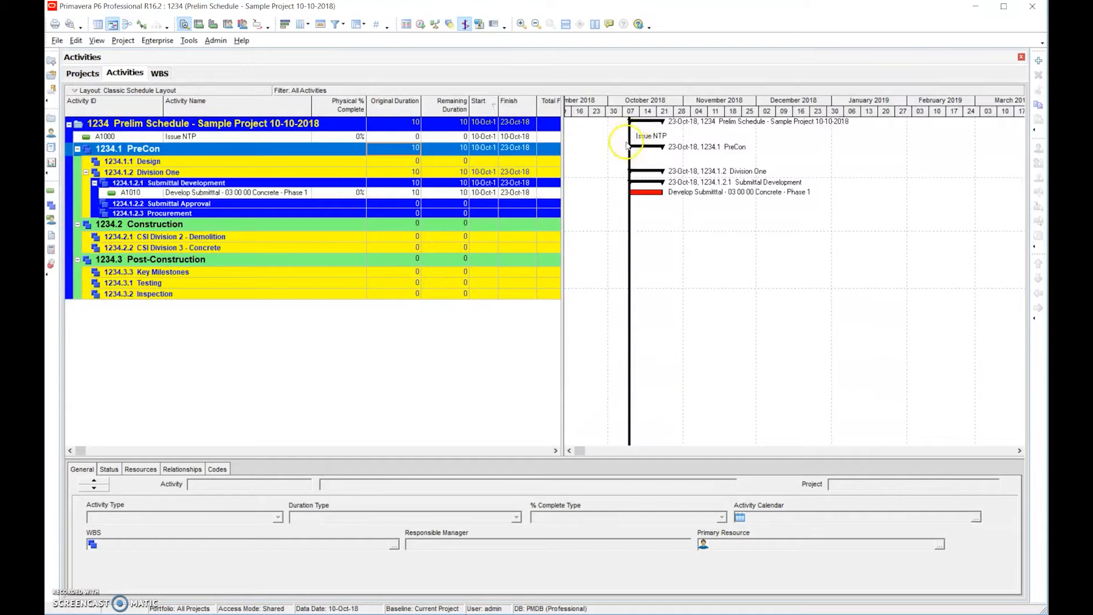
click(536, 25)
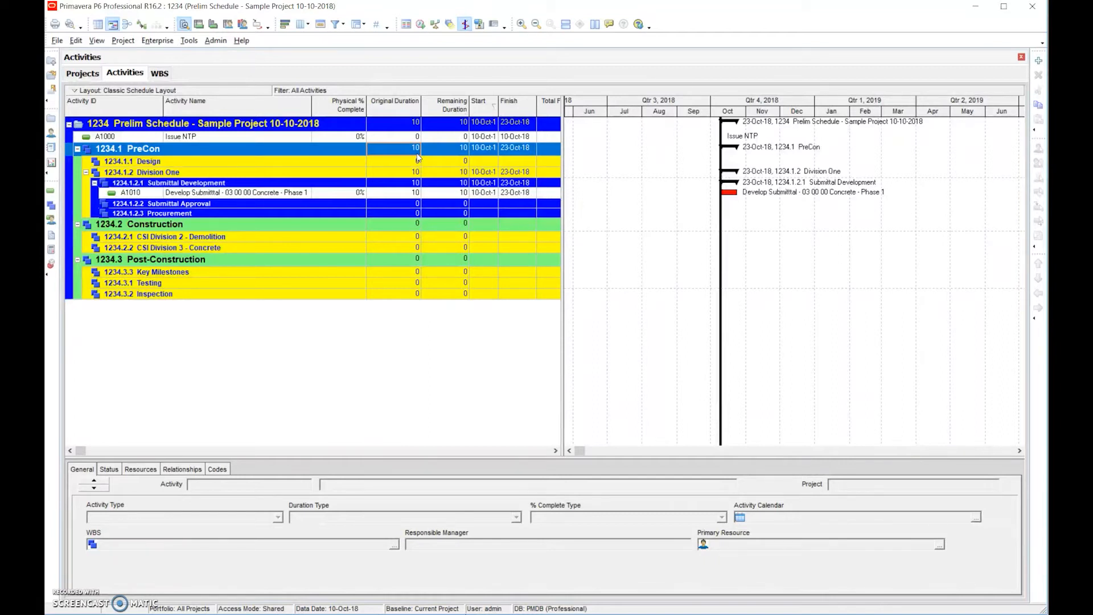
- Select the Issue NTP activity and widen the activity table to show the Total Float and Actual Labor Cost columns
click(242, 138)
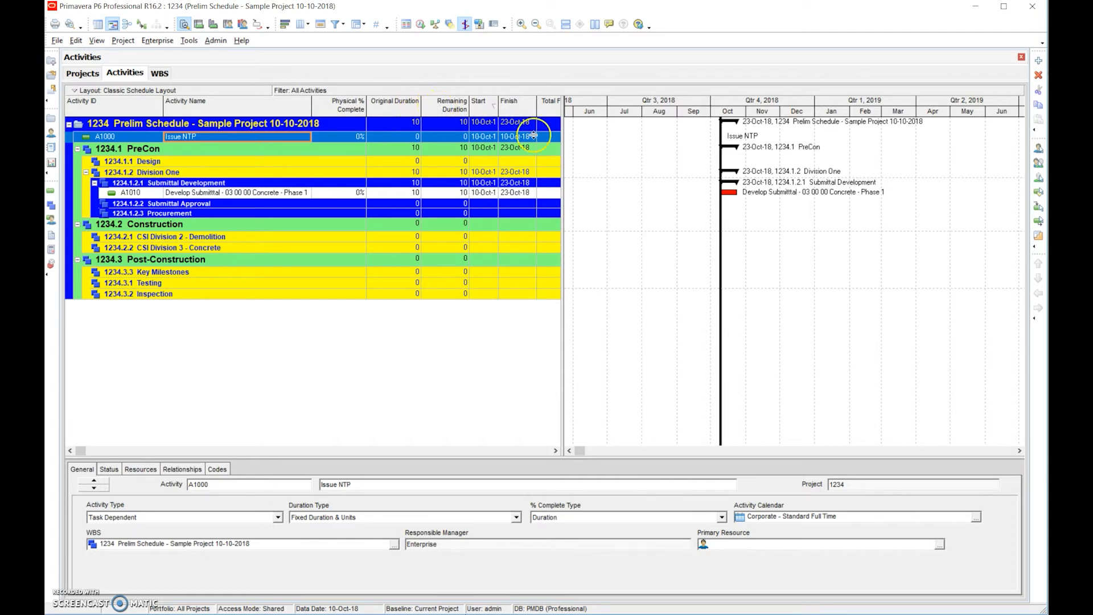
drag(562, 142, 645, 158)
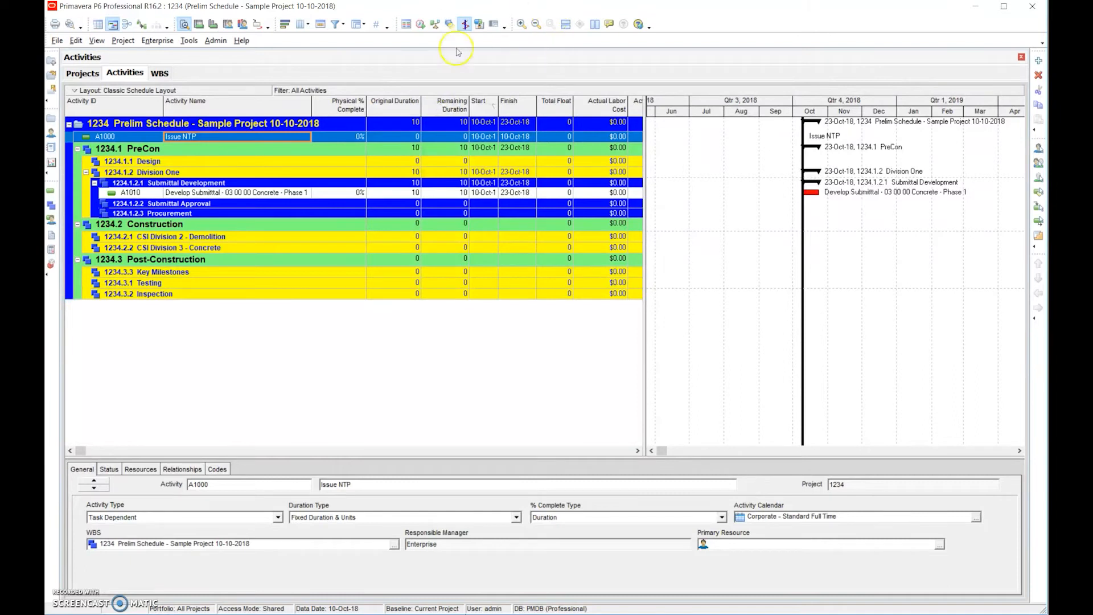
click(344, 63)
click(322, 98)
click(189, 43)
mouse_move(164, 44)
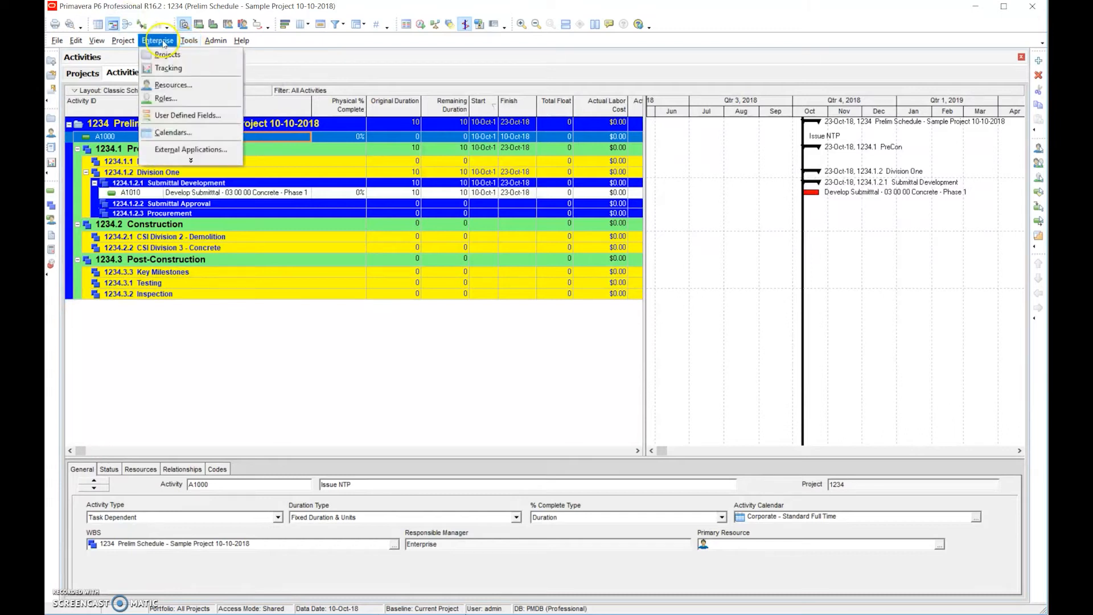
click(226, 82)
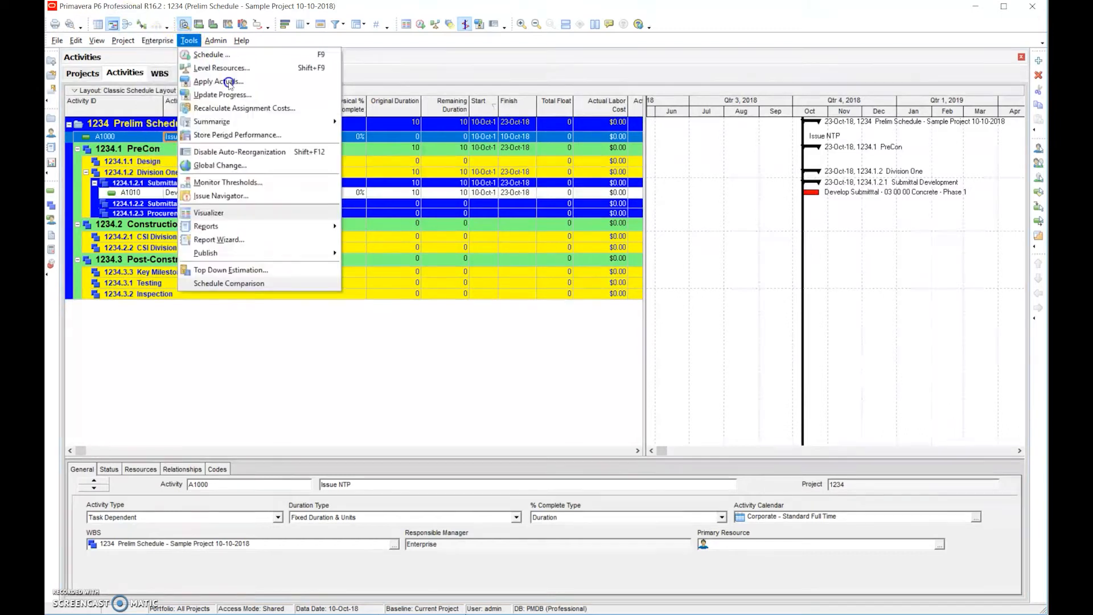
click(158, 41)
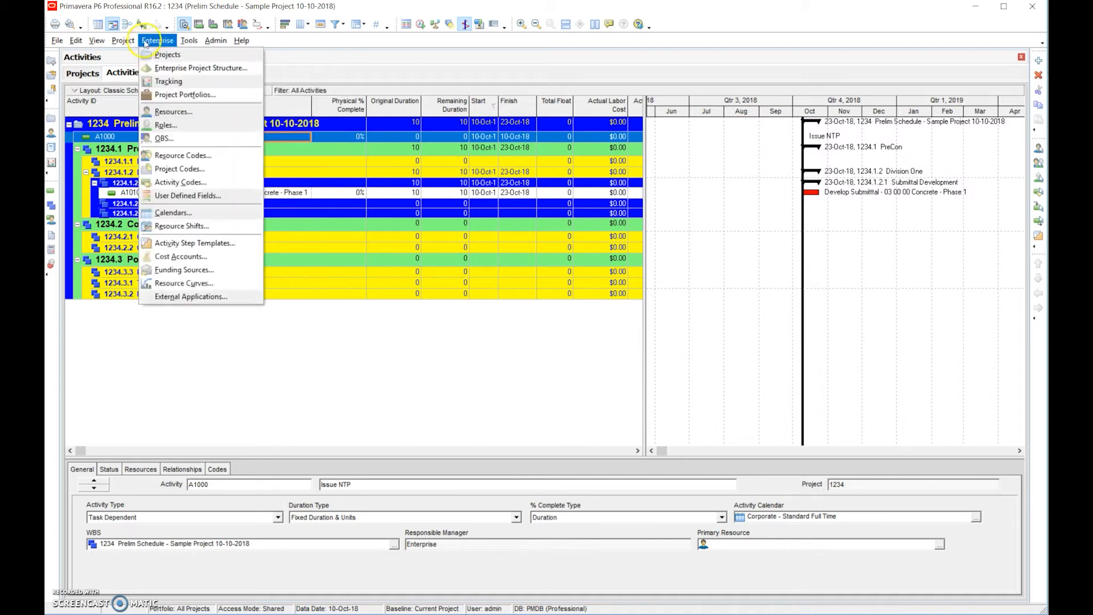
mouse_move(137, 43)
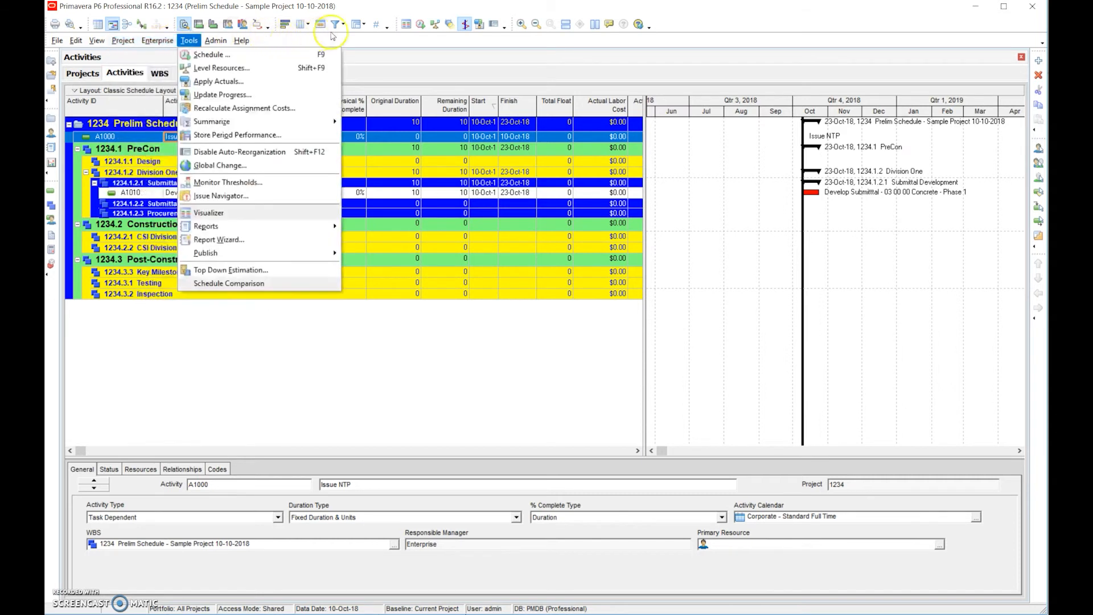
click(189, 41)
click(217, 41)
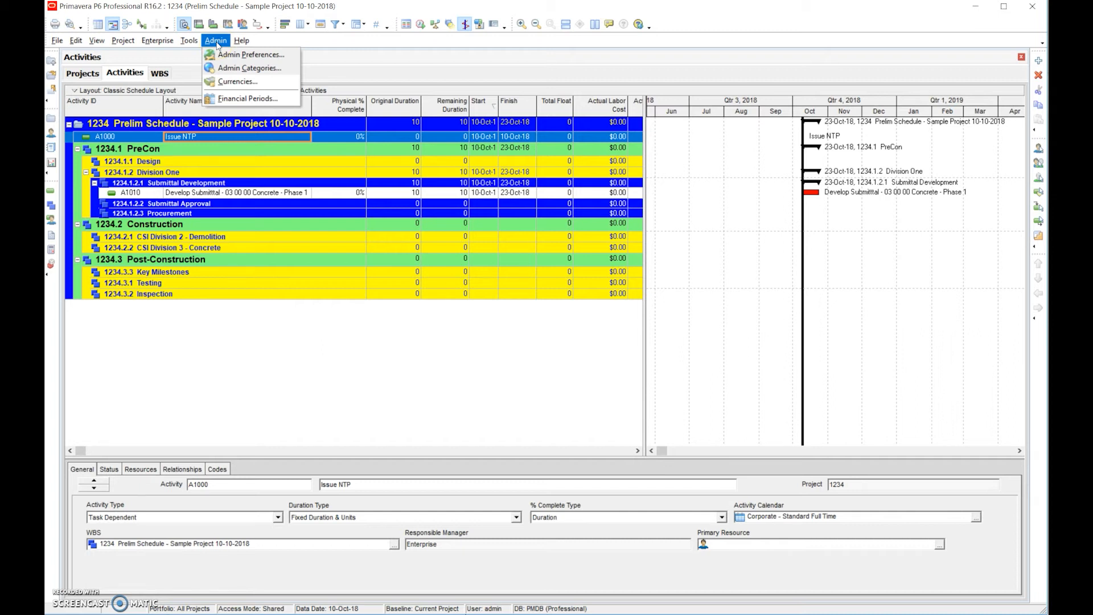
click(413, 45)
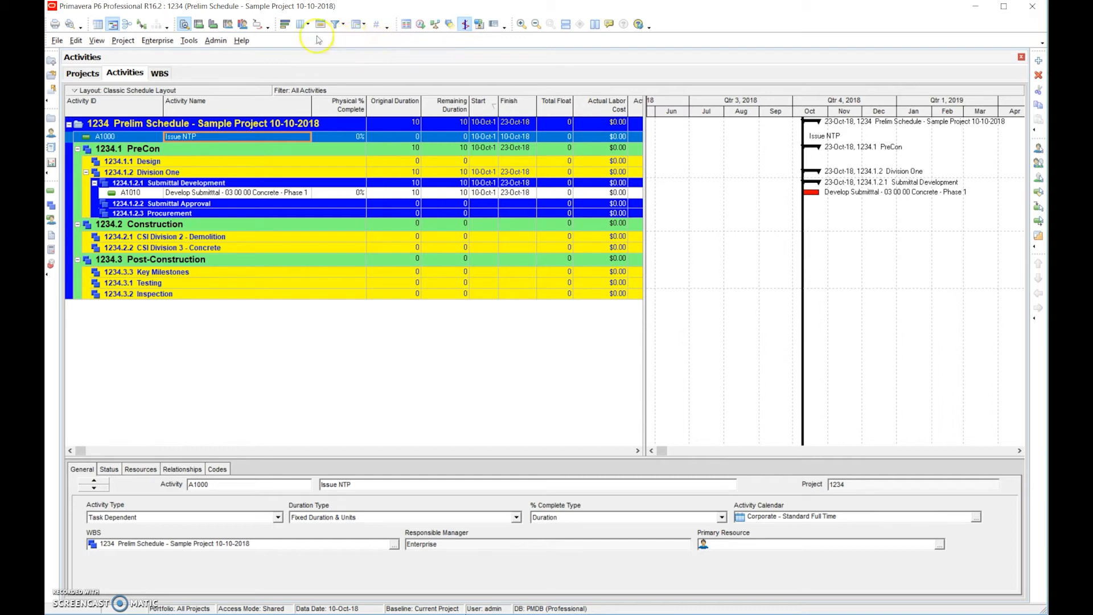
- Open the column settings and examine the available fields in the Durations, General and User Defined categories
click(297, 24)
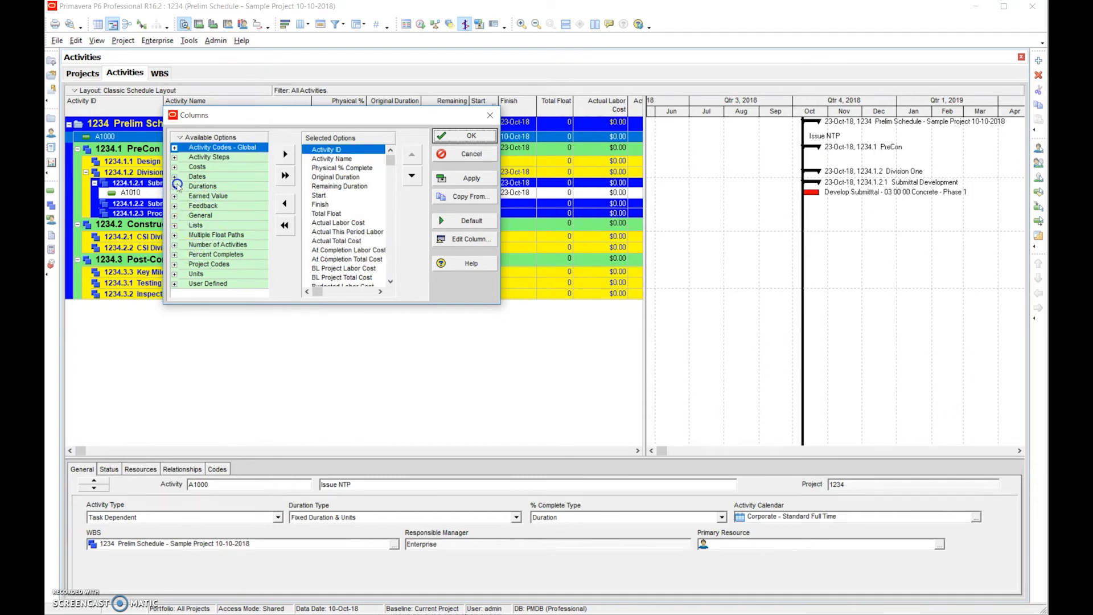
click(175, 186)
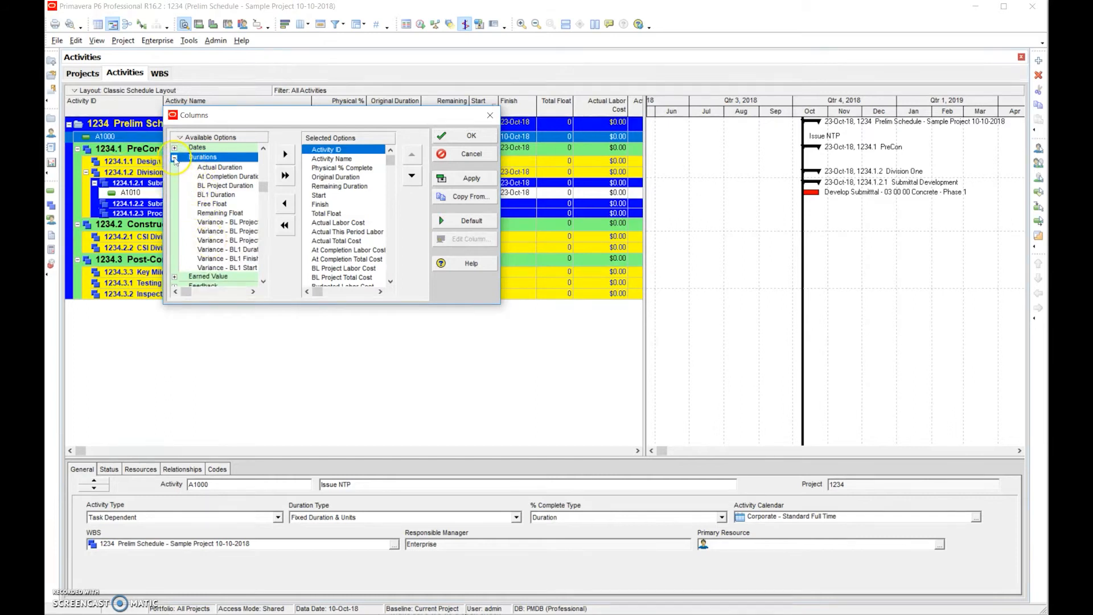
click(174, 159)
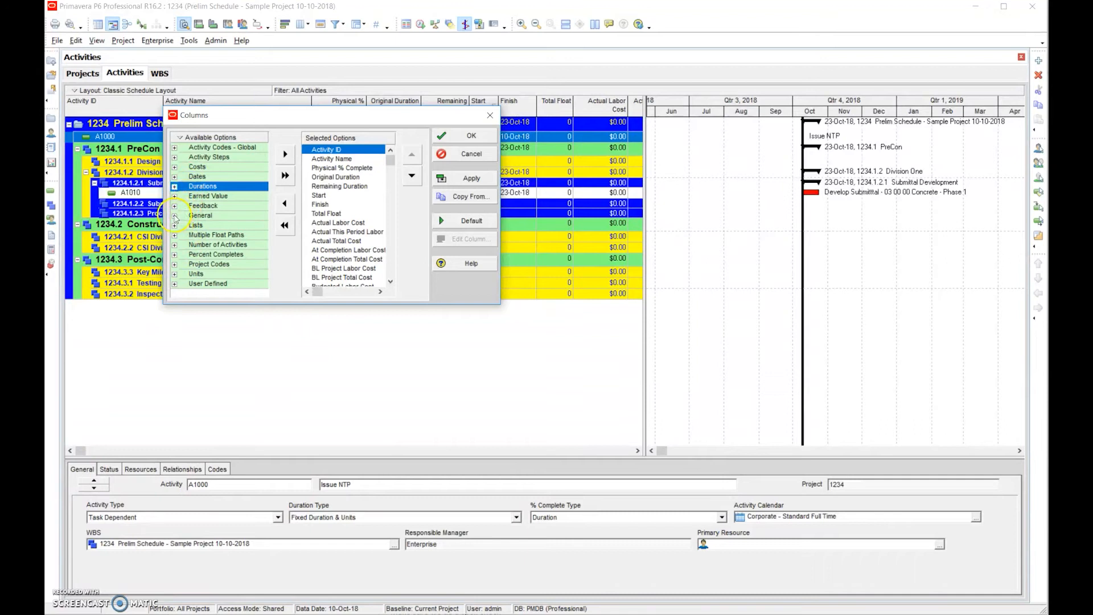
click(175, 215)
drag(262, 190, 261, 147)
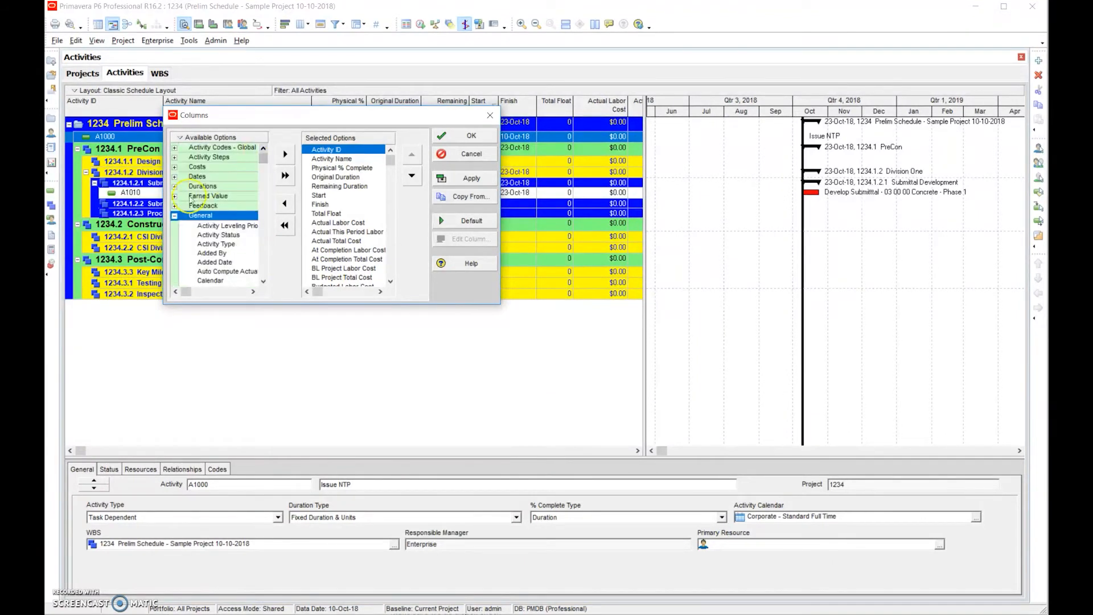
click(175, 216)
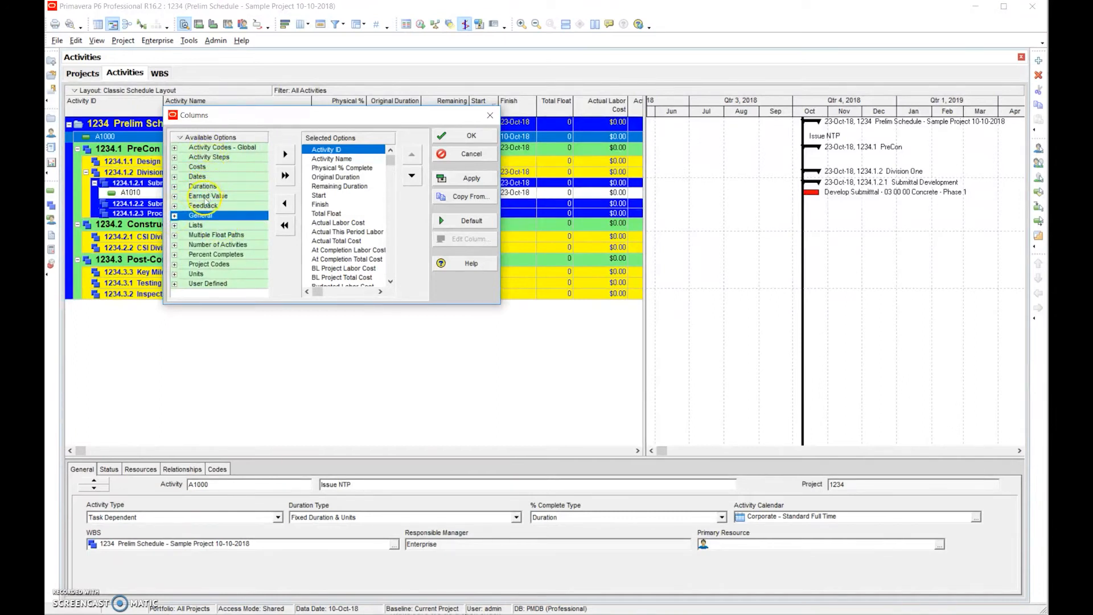
click(175, 283)
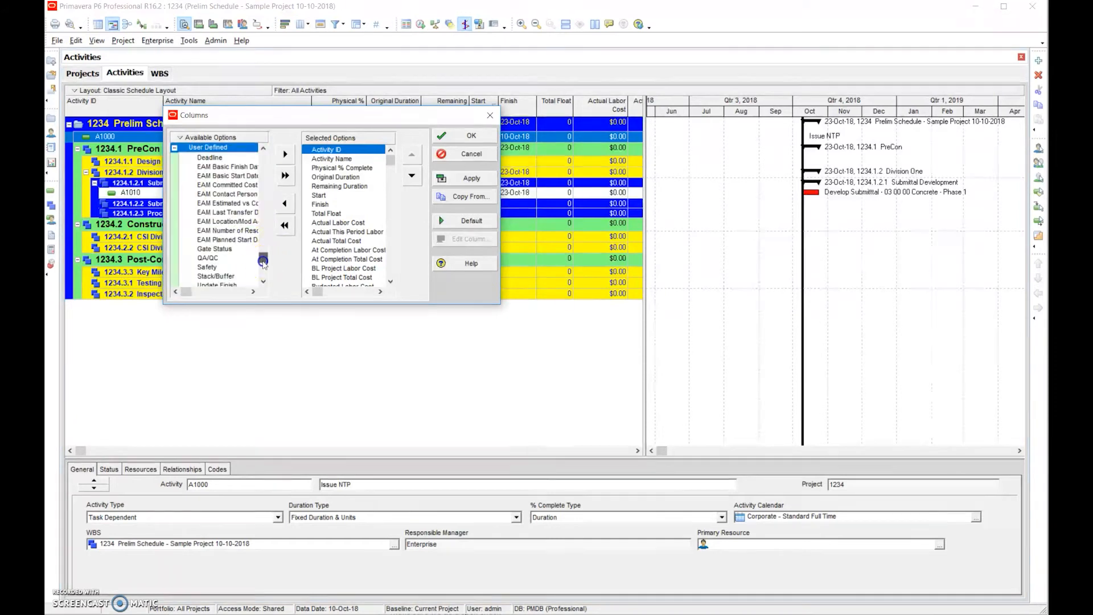
click(263, 281)
drag(263, 282, 262, 202)
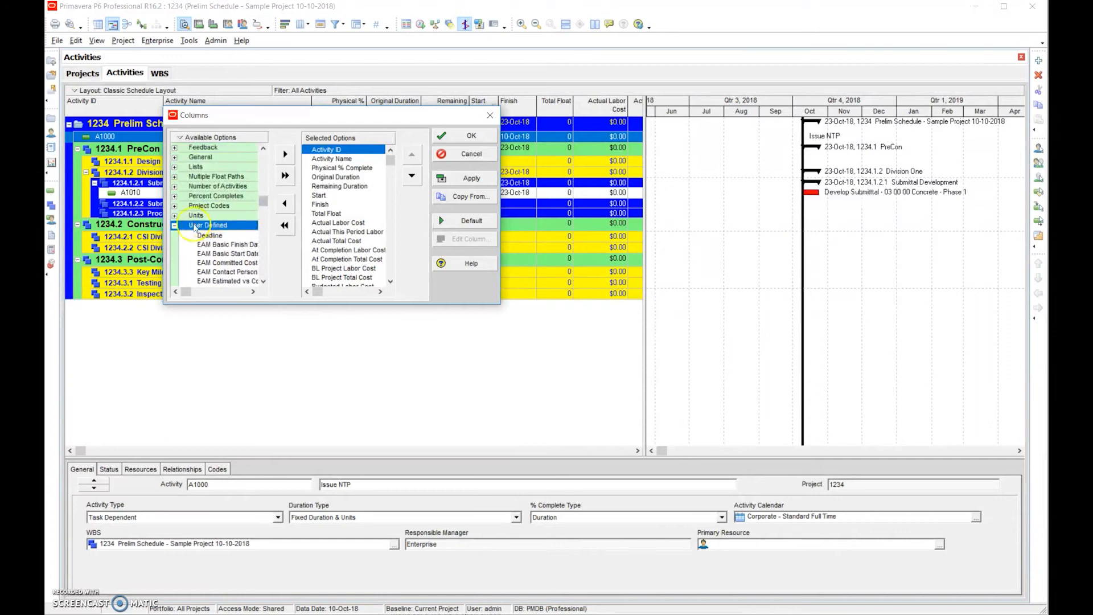
click(174, 226)
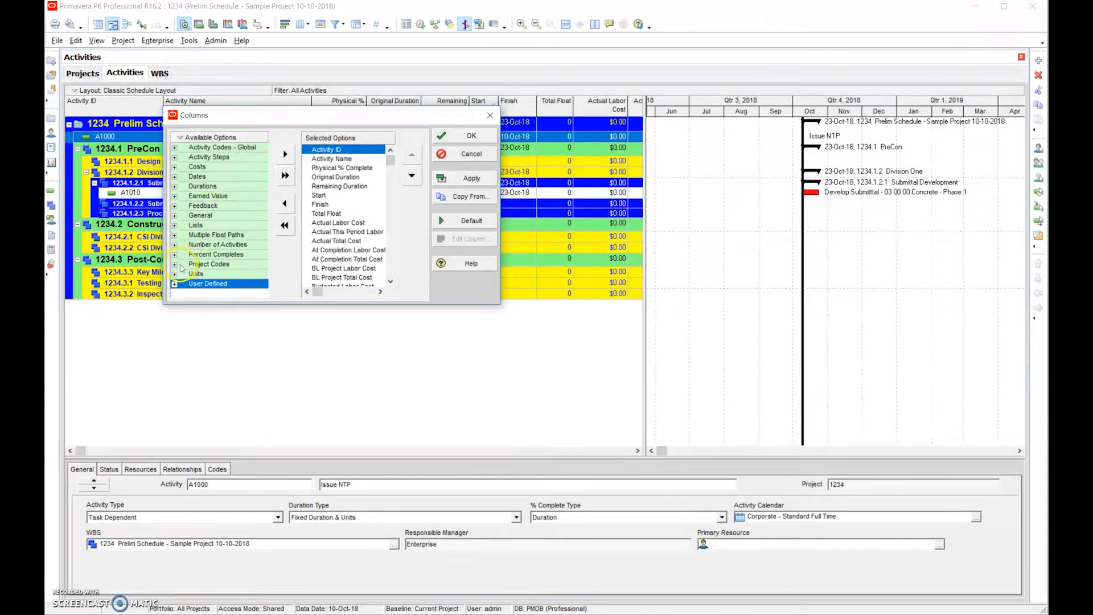
click(176, 226)
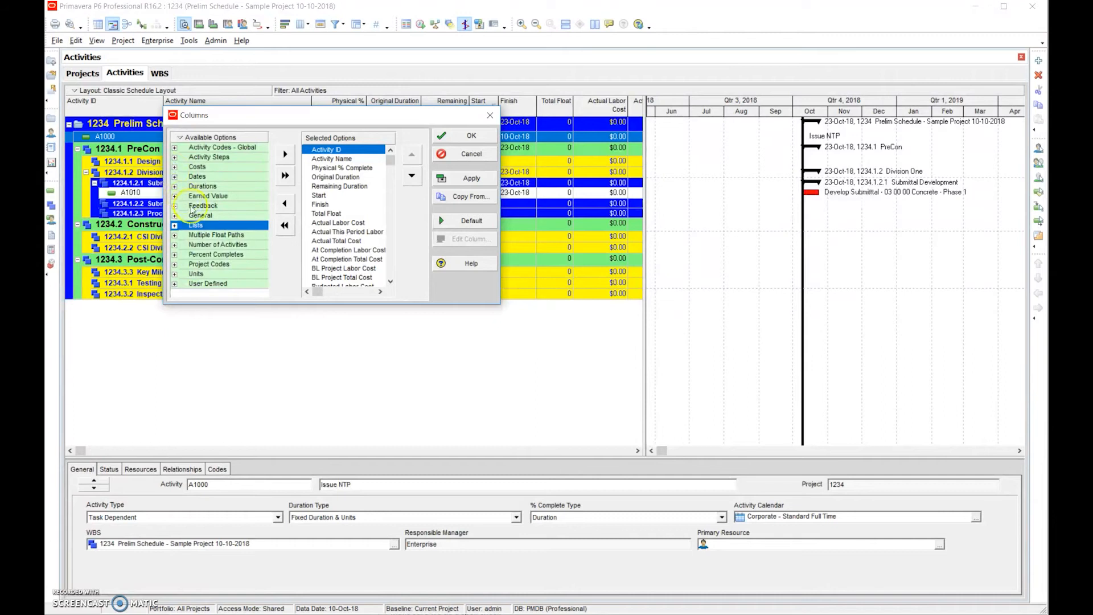
click(175, 216)
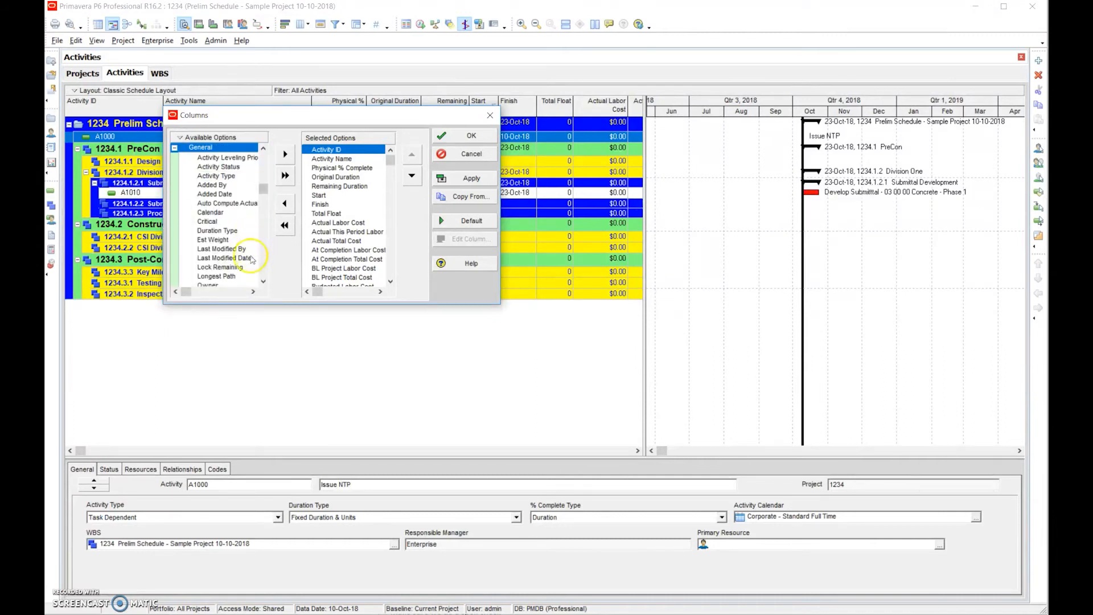
click(263, 269)
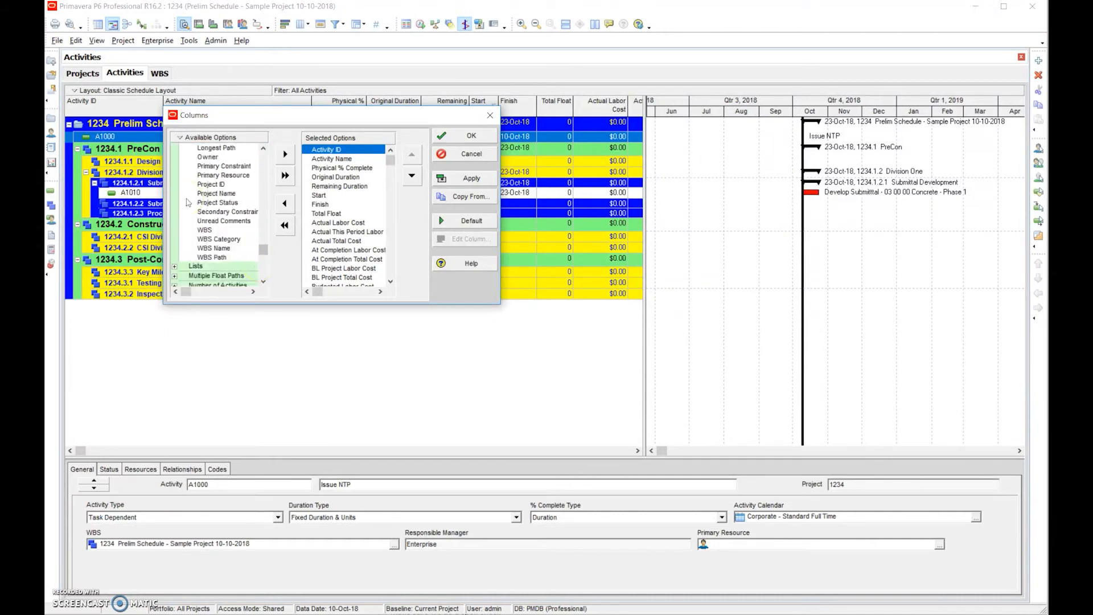
click(263, 187)
click(175, 148)
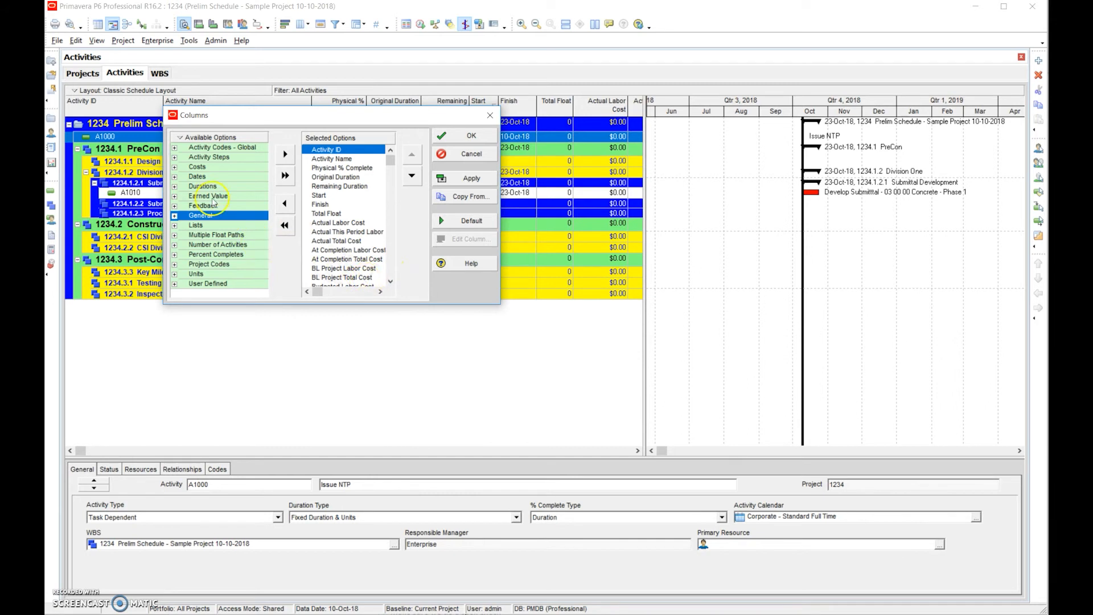
- Add BL1 Duration from the Durations category to the displayed columns
click(175, 187)
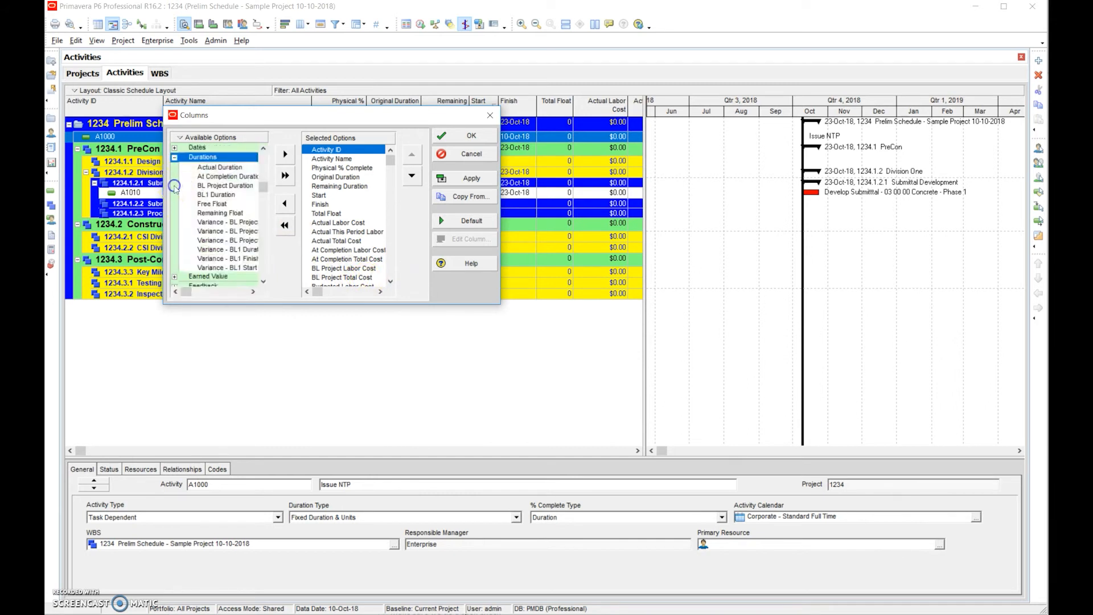
click(228, 195)
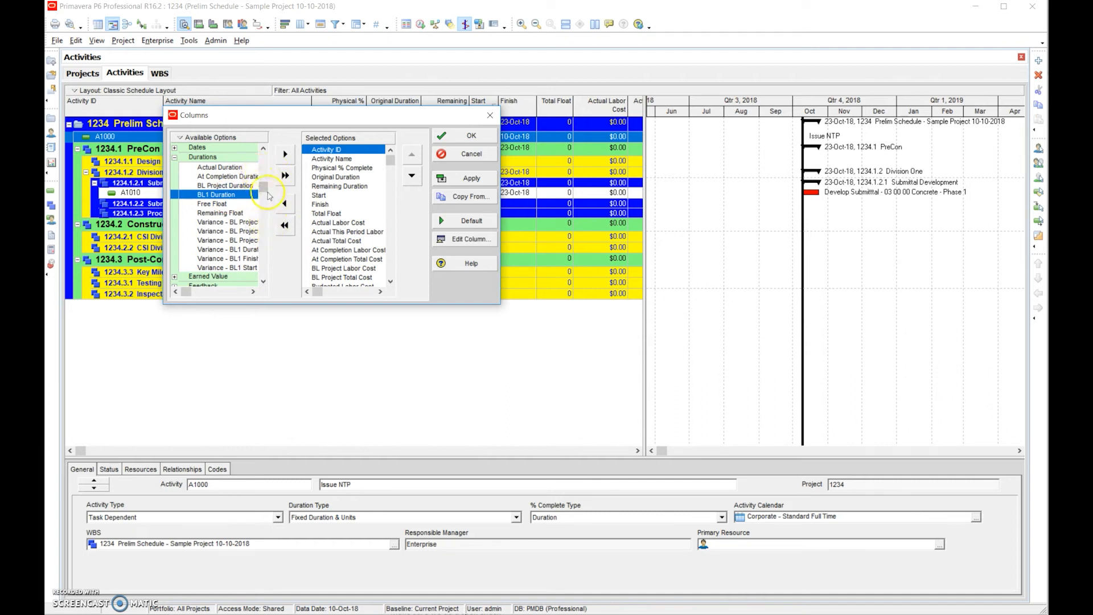
click(286, 155)
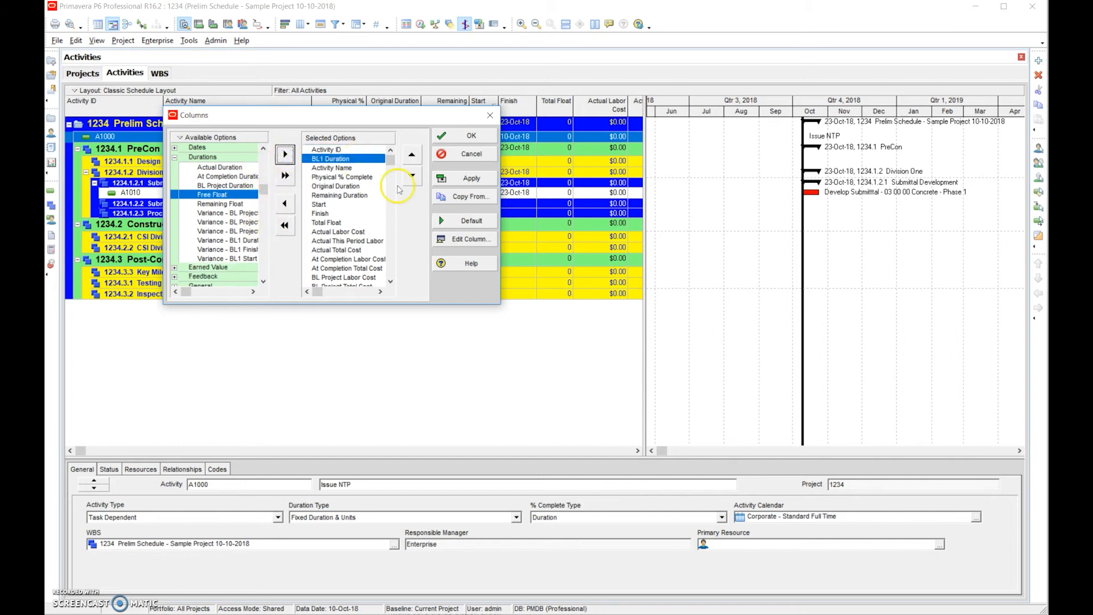
- Try to retitle the Free Float field as Mandays and accept the column settings
click(463, 240)
click(572, 355)
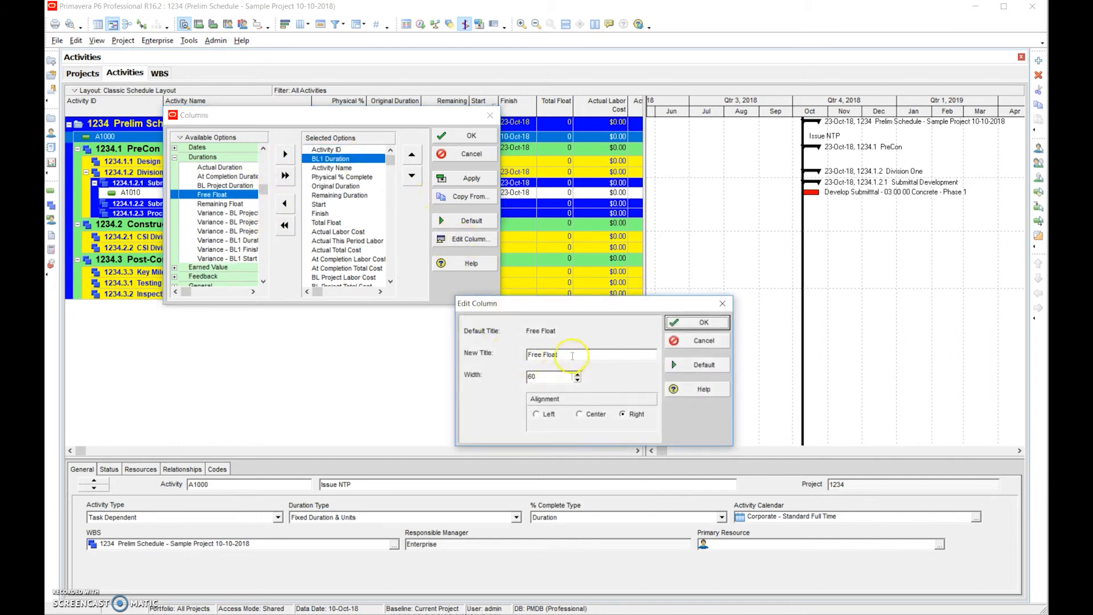
drag(564, 357, 527, 357)
text(Mandays)
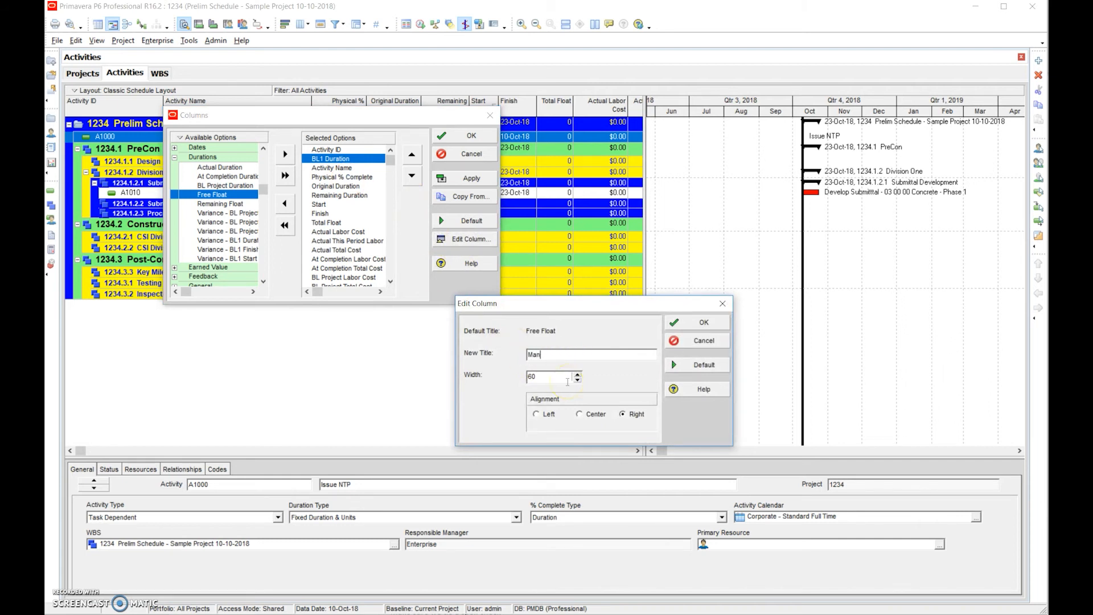
click(702, 323)
click(467, 135)
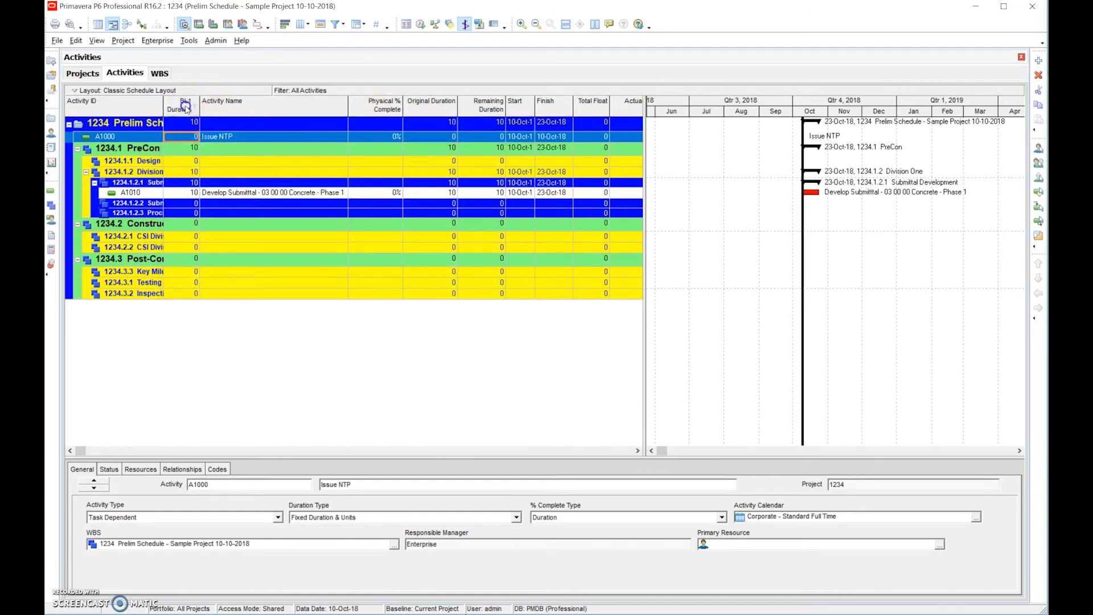
- Place the BL1 Duration column between Original Duration and Remaining Duration, and retitle it Manday
click(186, 107)
drag(456, 114, 427, 107)
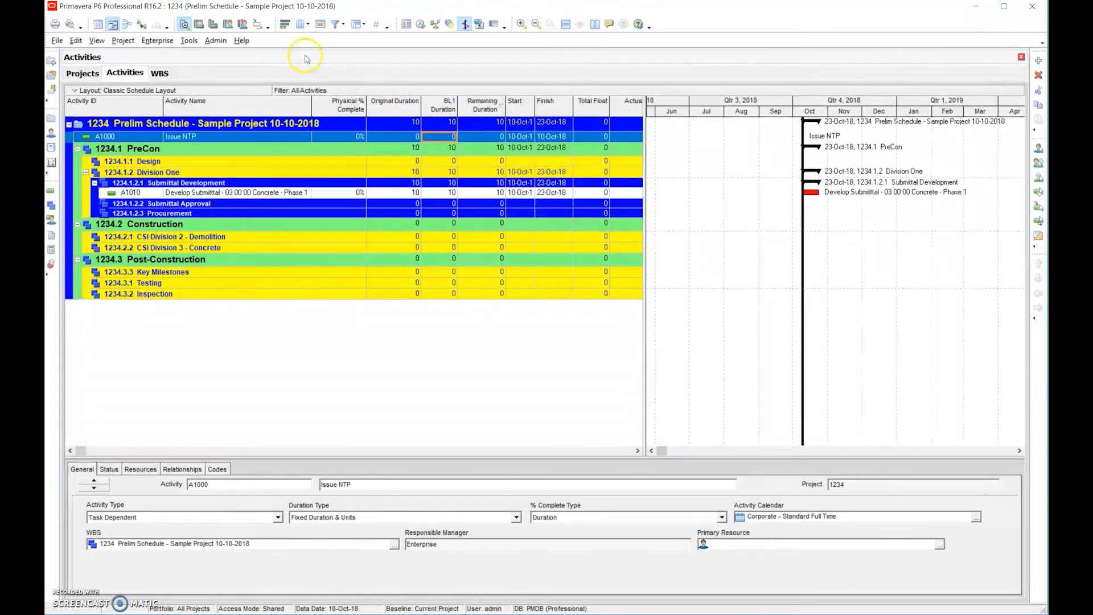
click(300, 24)
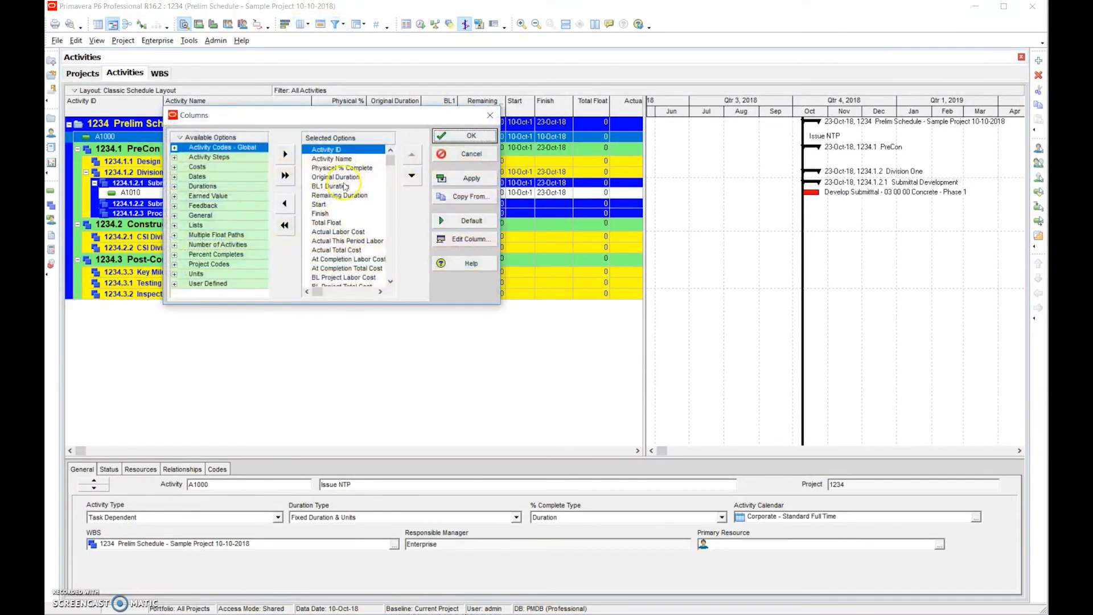
click(335, 186)
click(460, 239)
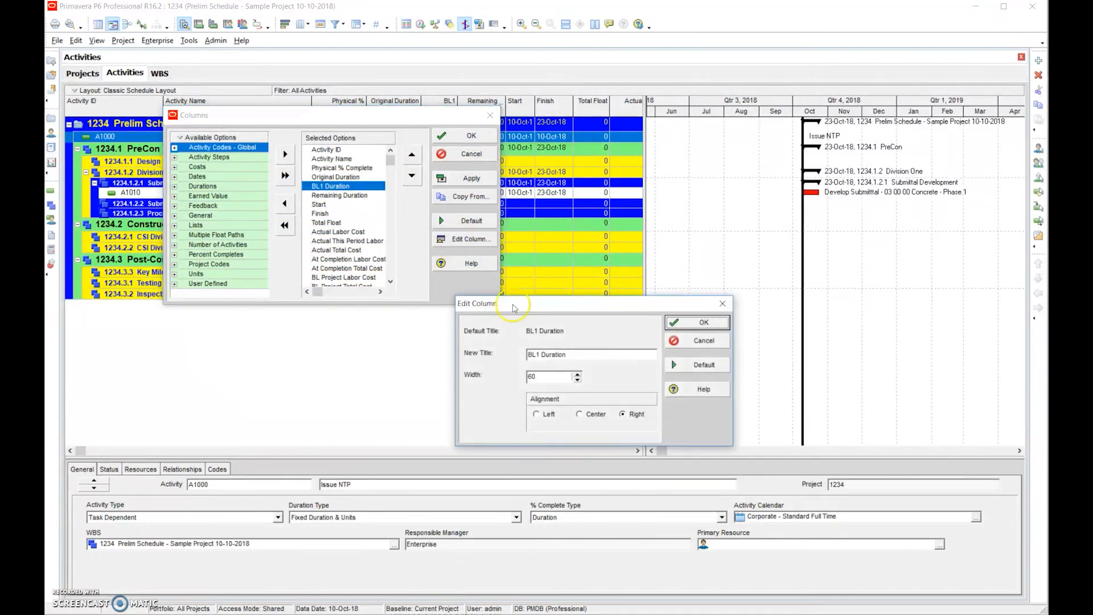
drag(575, 354, 504, 356)
text(Manday)
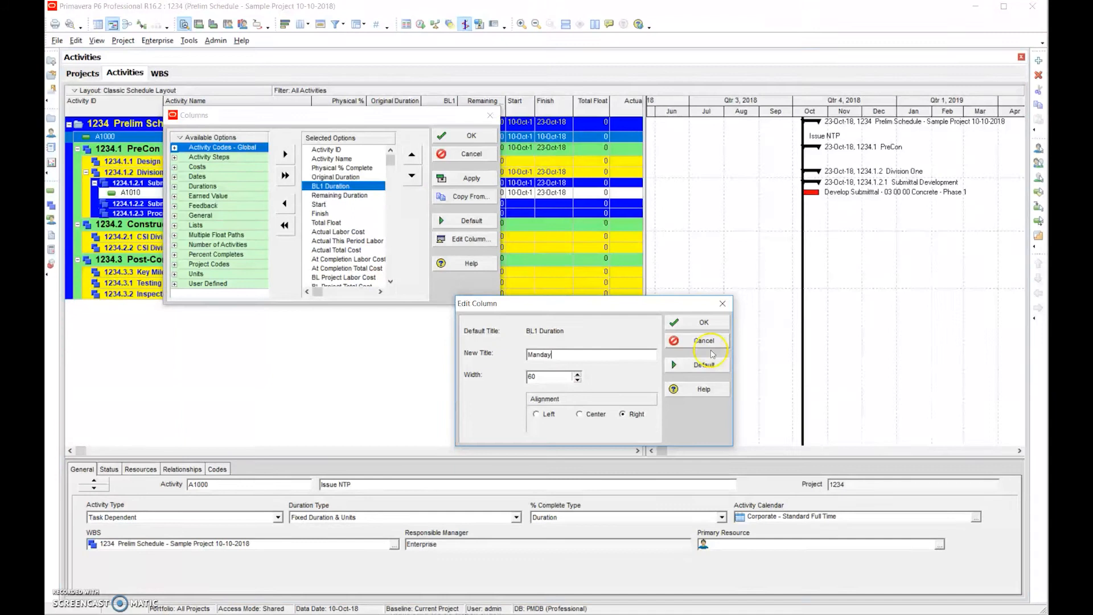
click(702, 323)
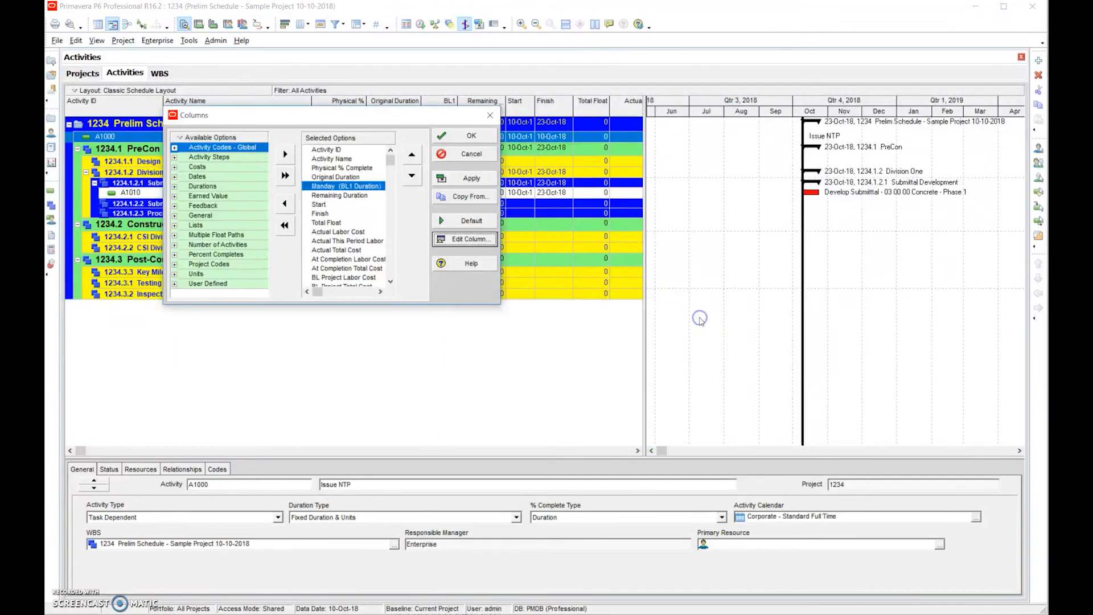
click(470, 178)
click(463, 139)
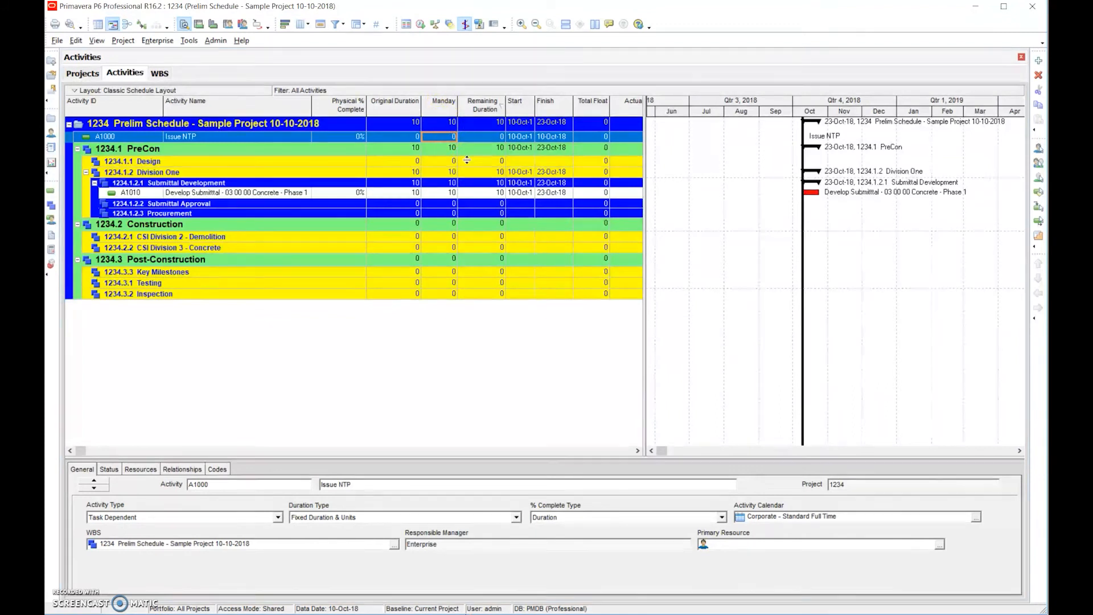
- Try to edit the Manday value of activity A1010, Develop Submittal - 03 00 00 Concrete - Phase 1
click(437, 193)
click(454, 135)
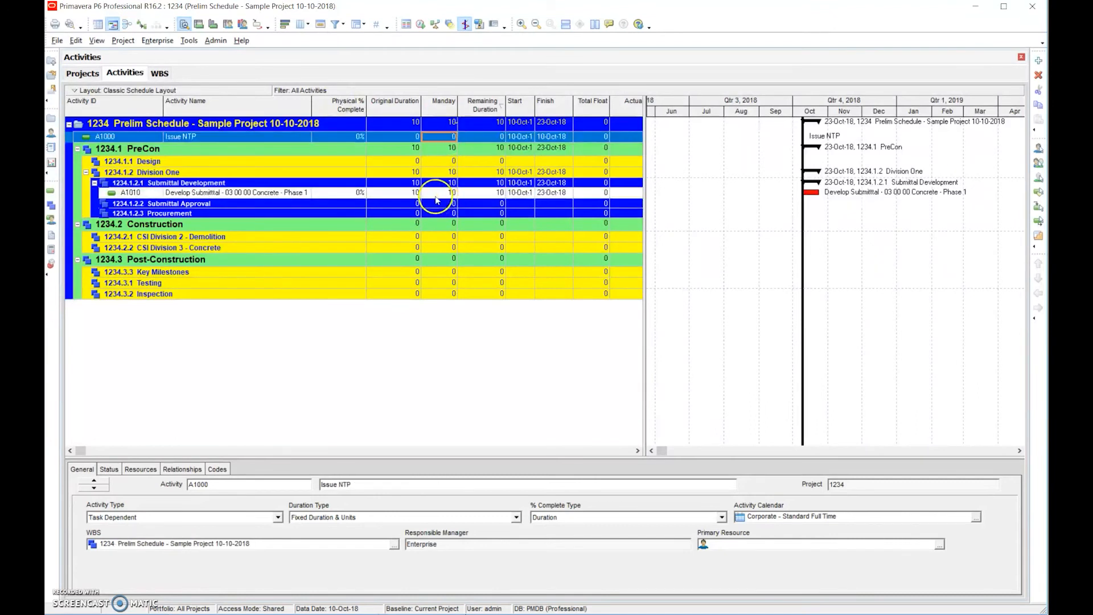
click(445, 195)
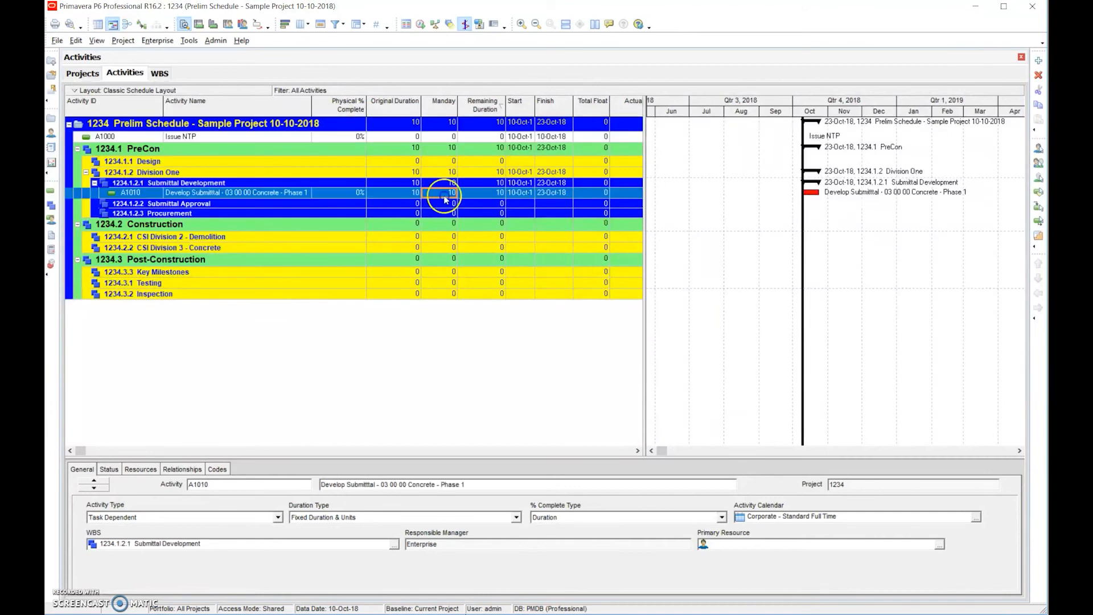
click(444, 196)
- Remove the Manday (BL1 Duration) column from the displayed columns
click(300, 24)
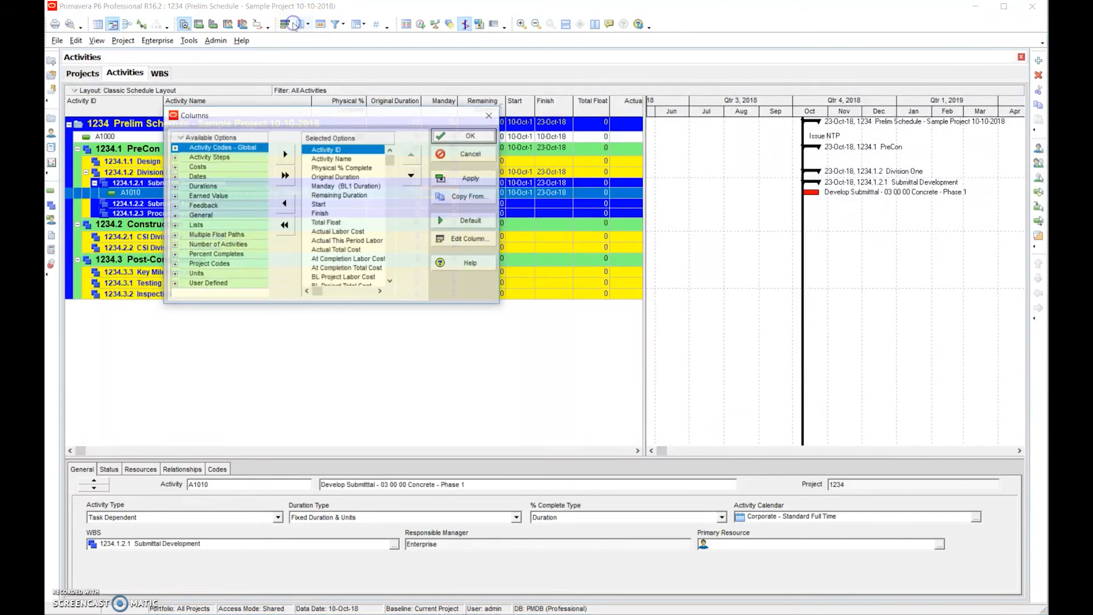
click(340, 187)
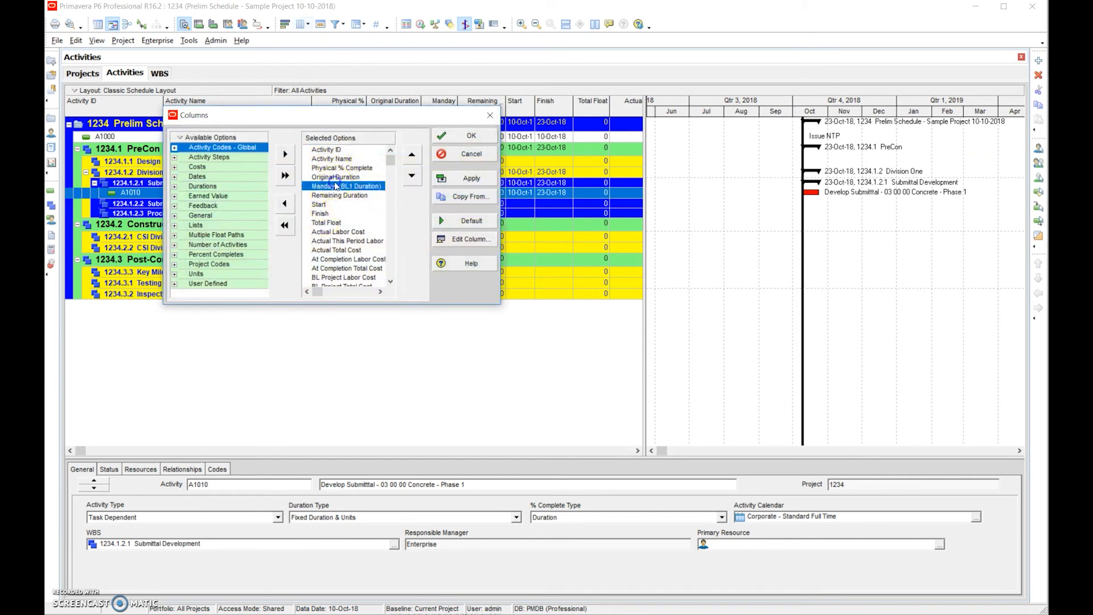
click(286, 204)
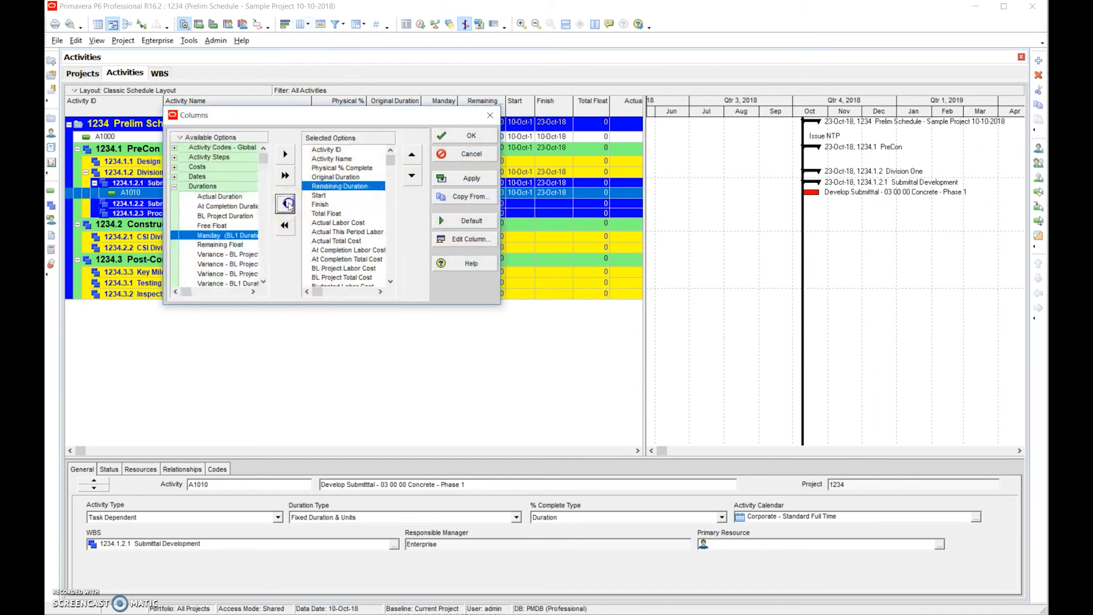
- Add BL1 Labor Units from the Units category to the displayed columns, directly after Original Duration
click(263, 282)
click(263, 282)
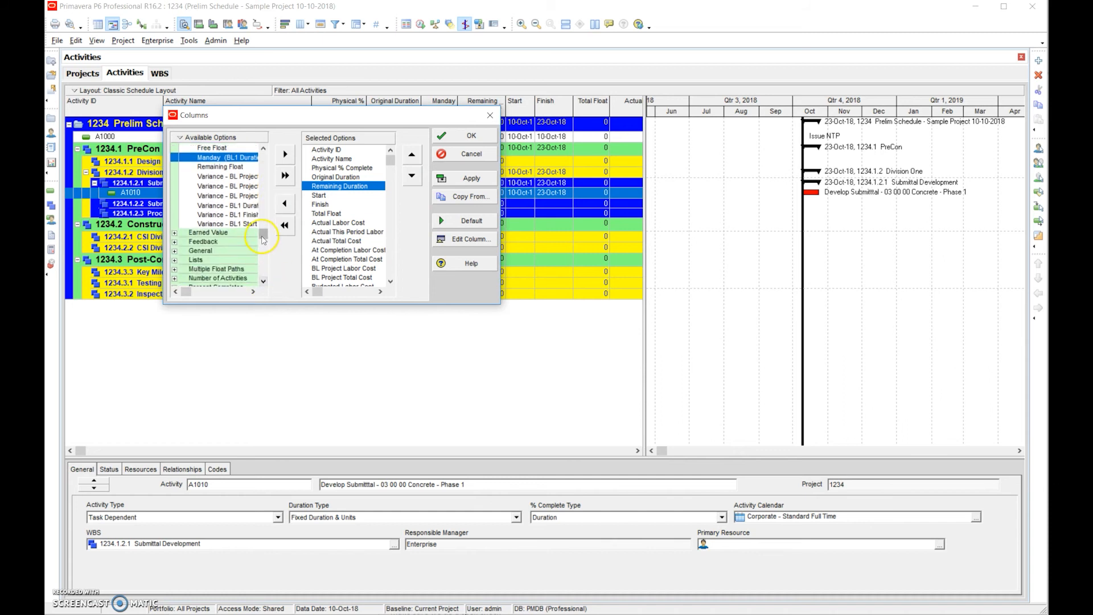
drag(262, 237, 263, 272)
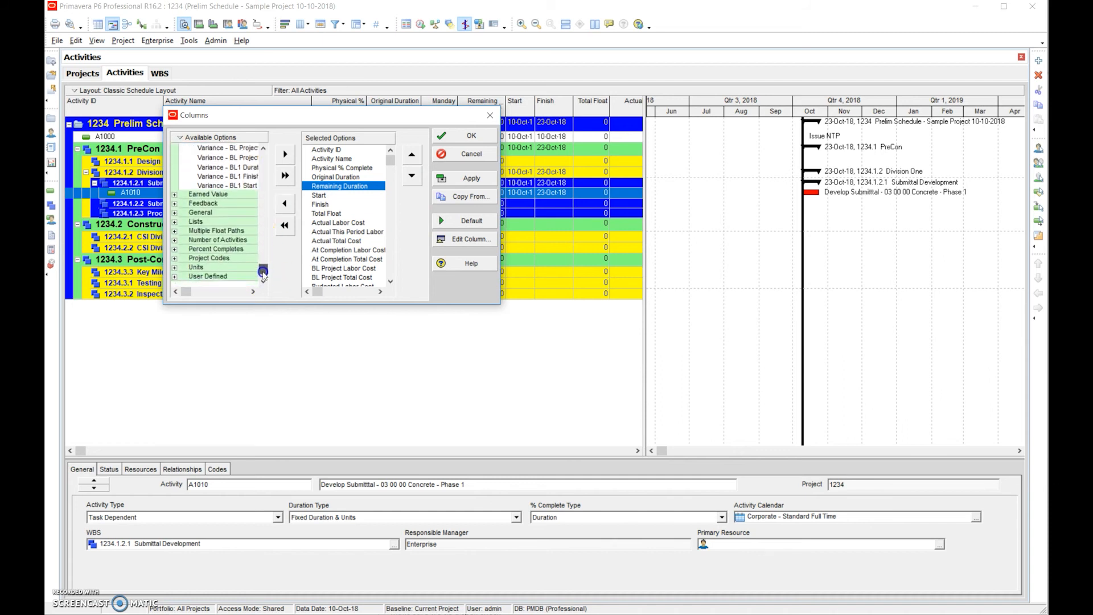
click(174, 276)
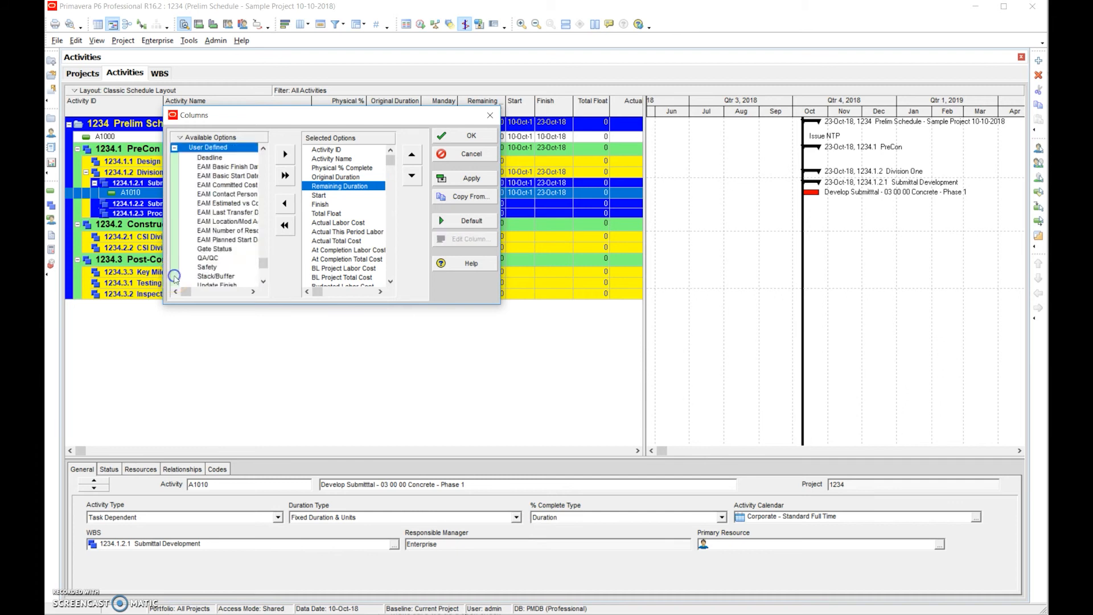
drag(263, 261, 264, 234)
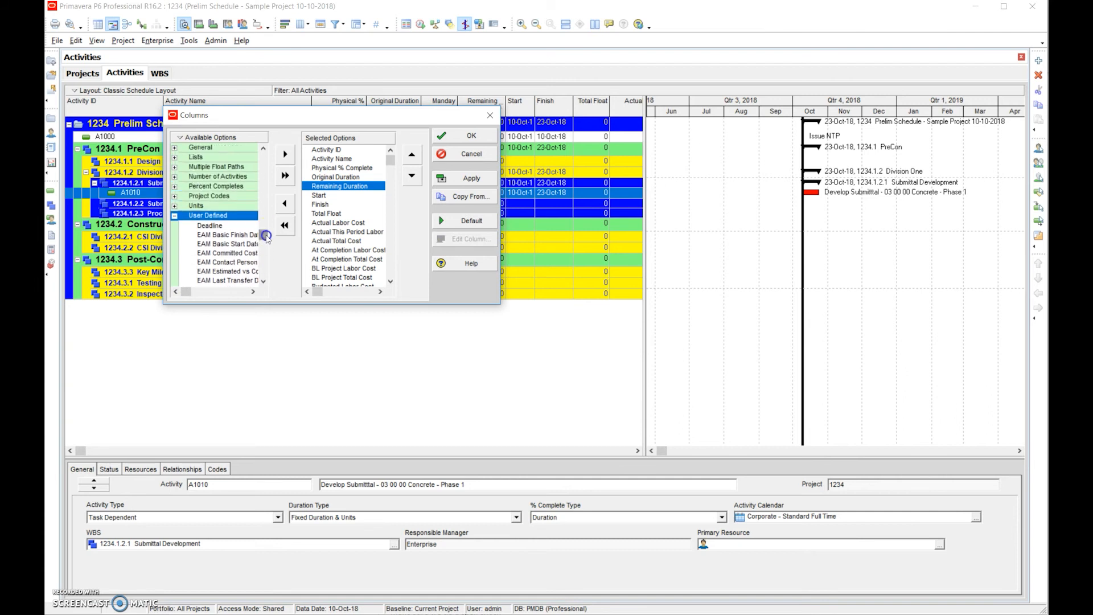
click(175, 206)
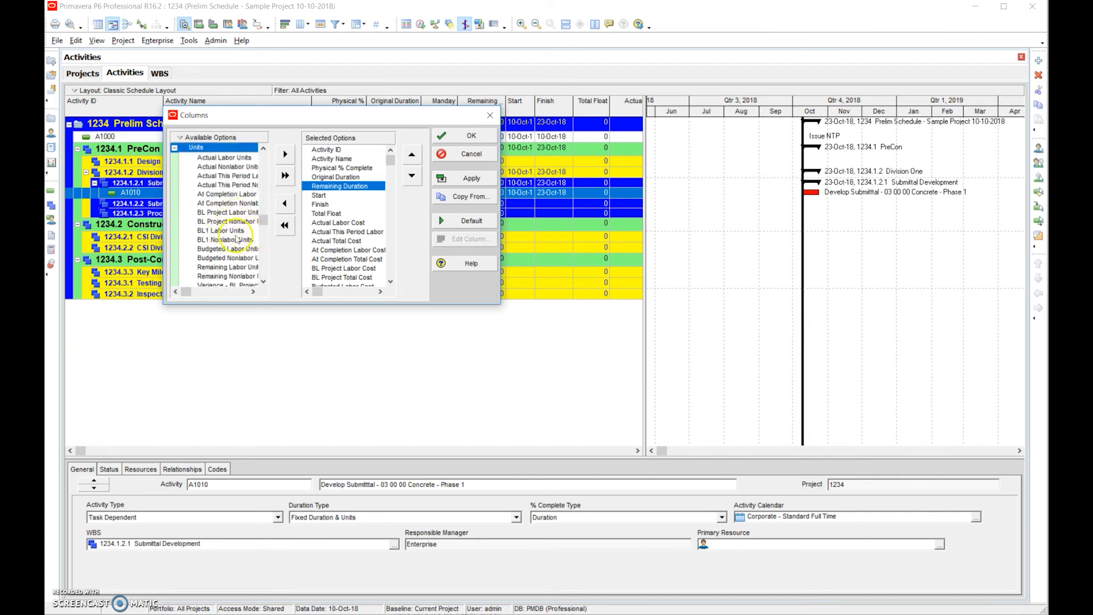
click(224, 231)
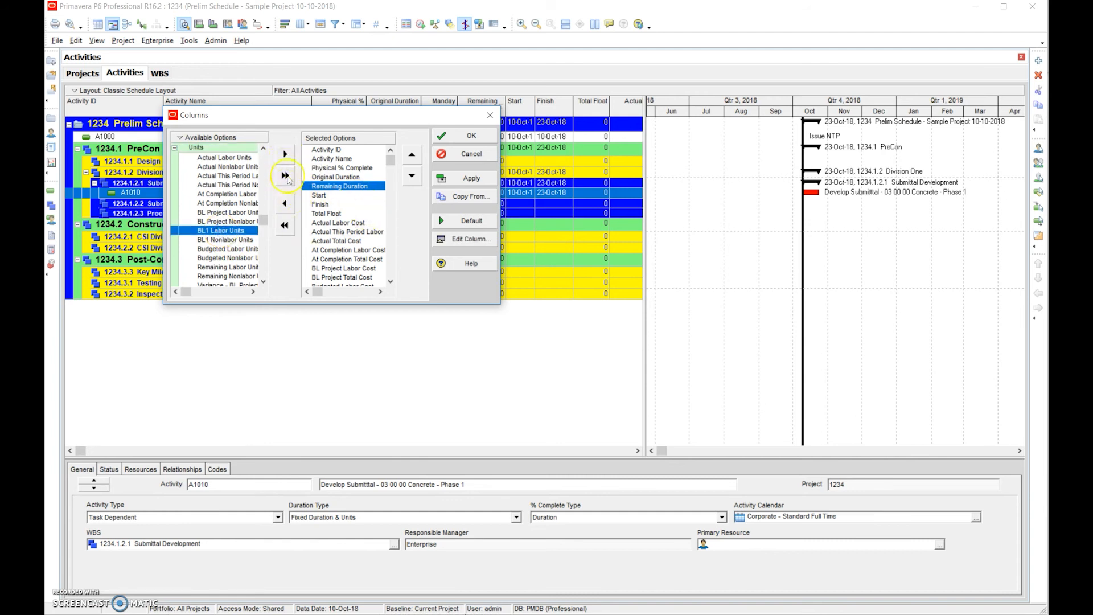
click(245, 232)
click(285, 154)
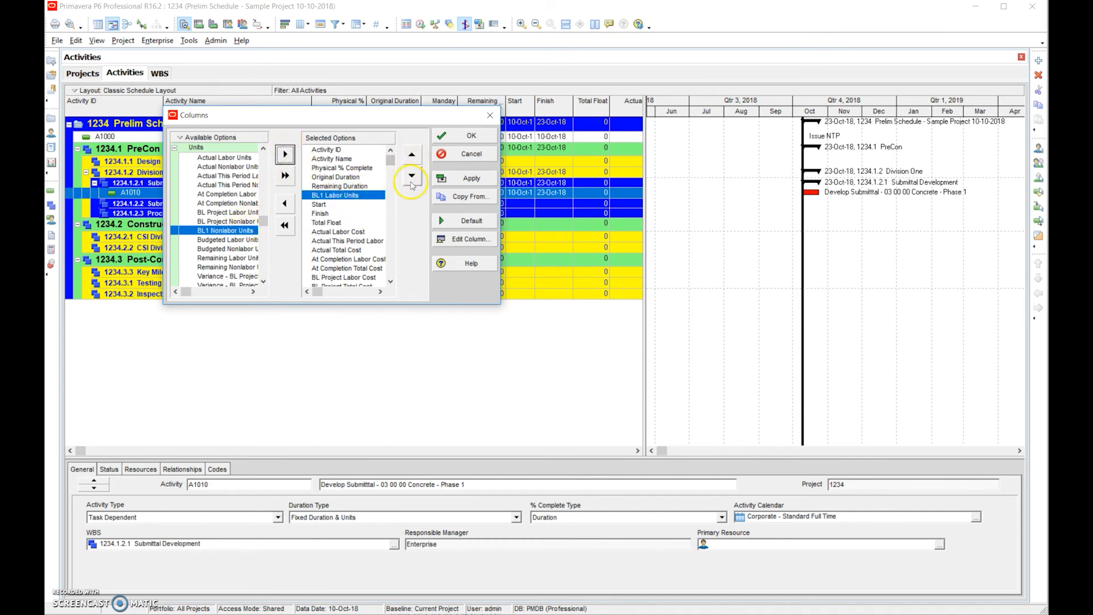
click(412, 159)
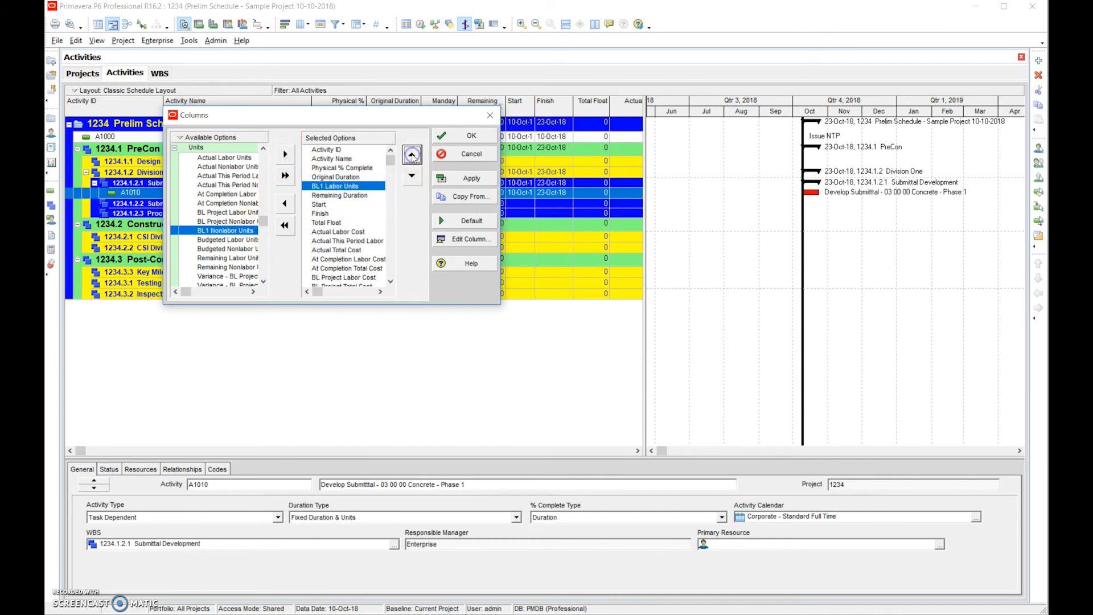
click(462, 137)
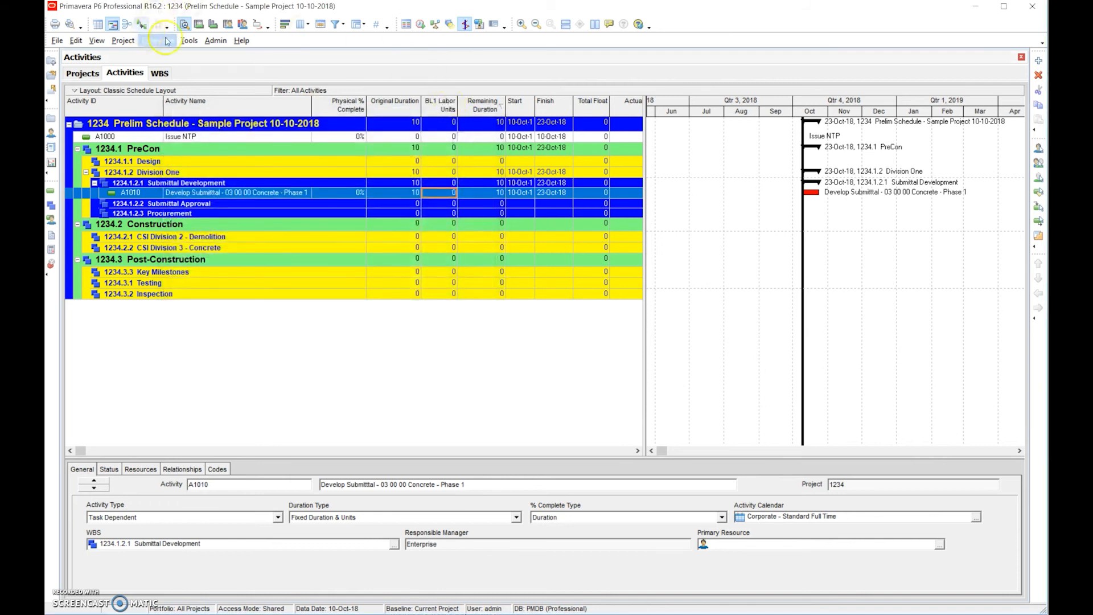
- Retitle the BL1 Labor Units column as Mandays and accept the column settings
click(297, 25)
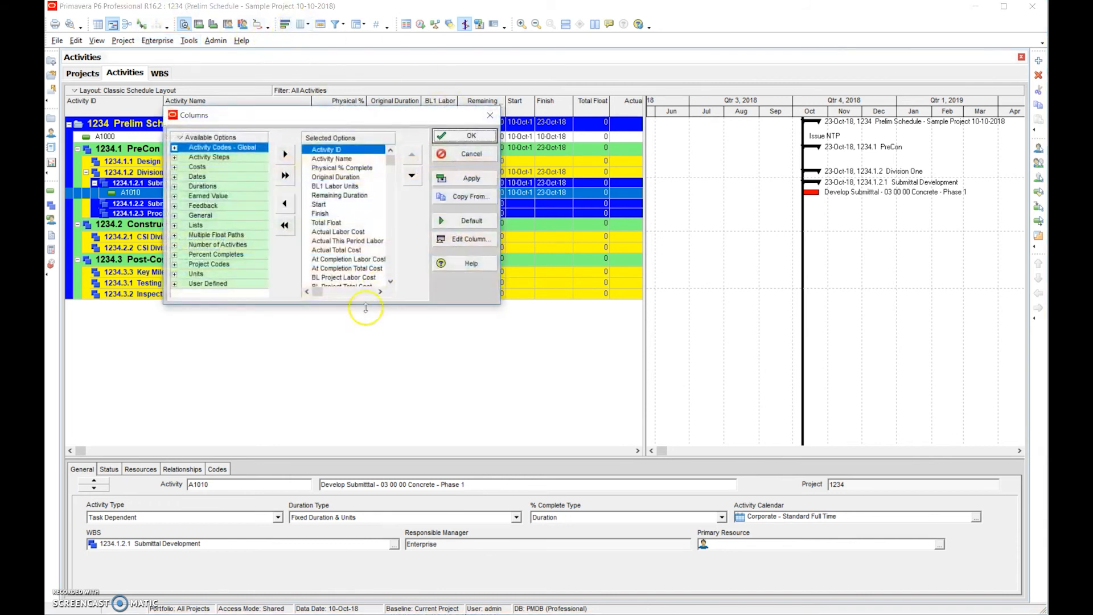
click(341, 187)
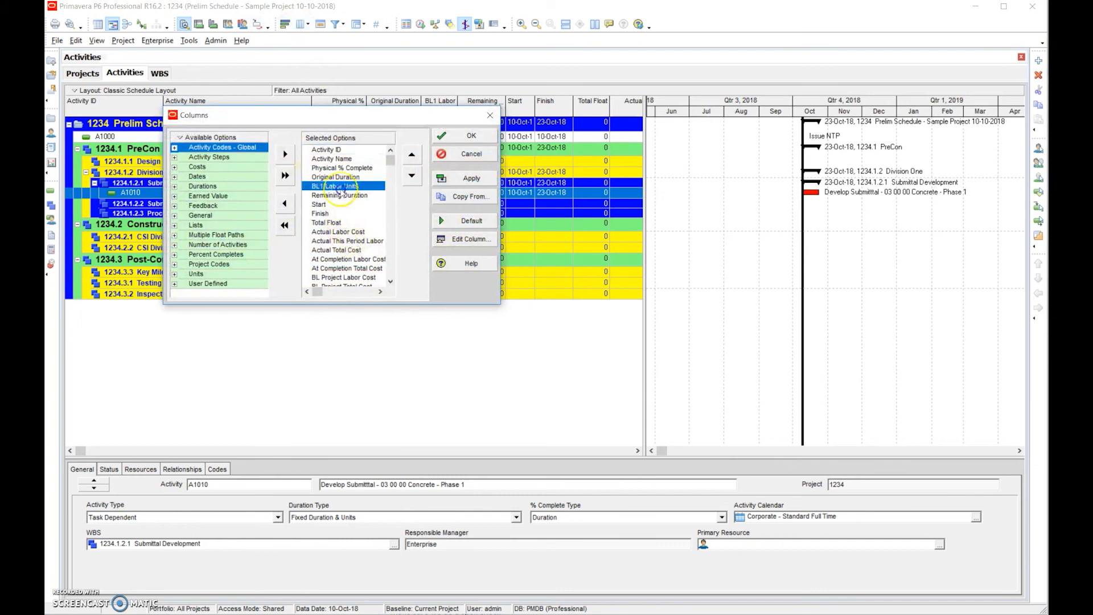
click(470, 239)
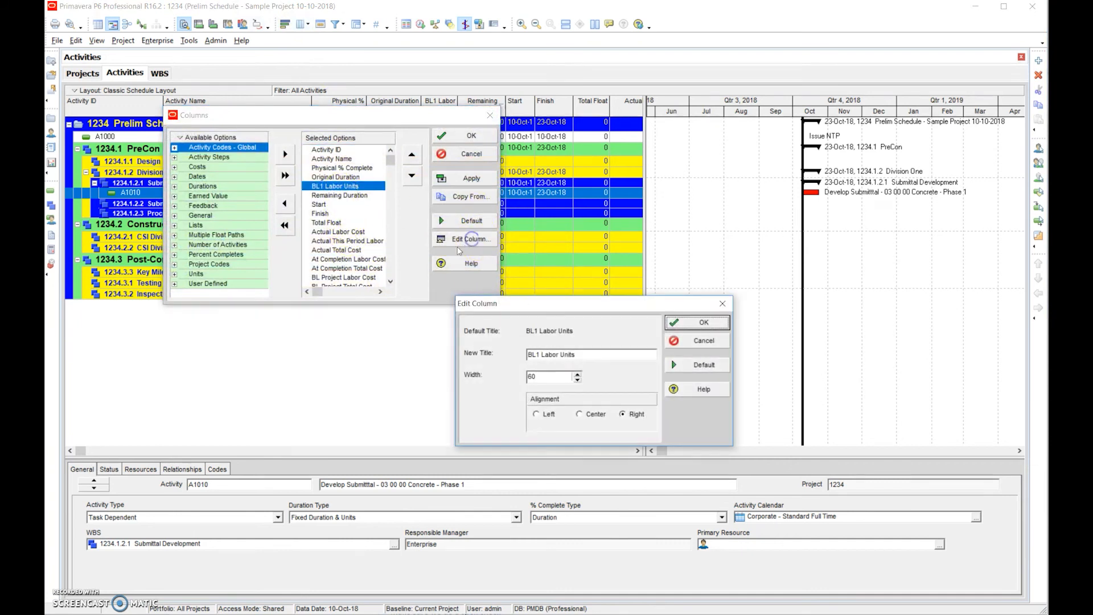
text(Mandays)
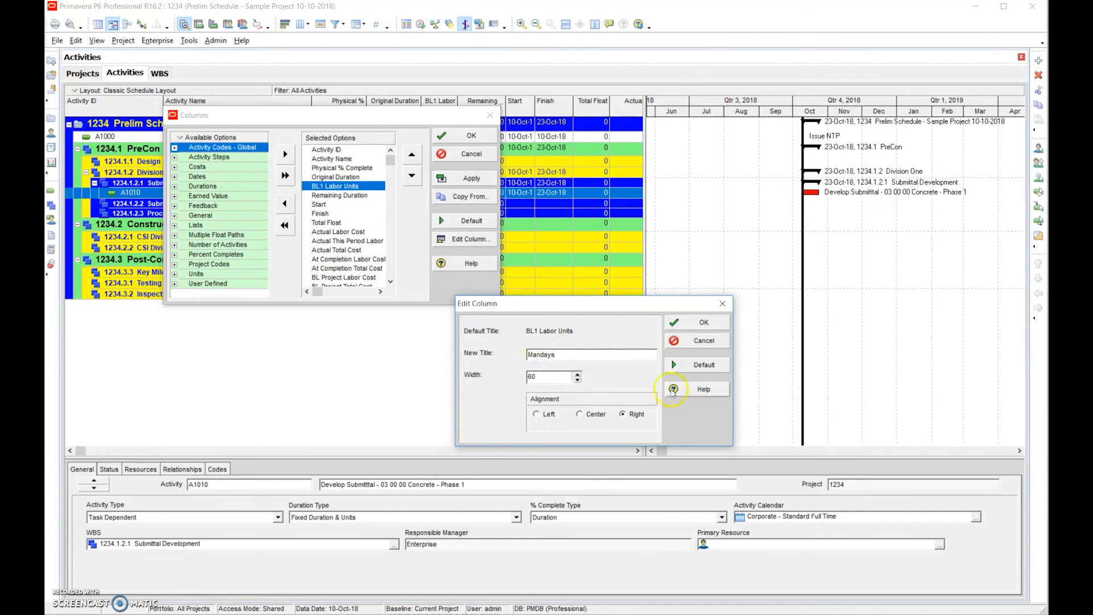
click(690, 322)
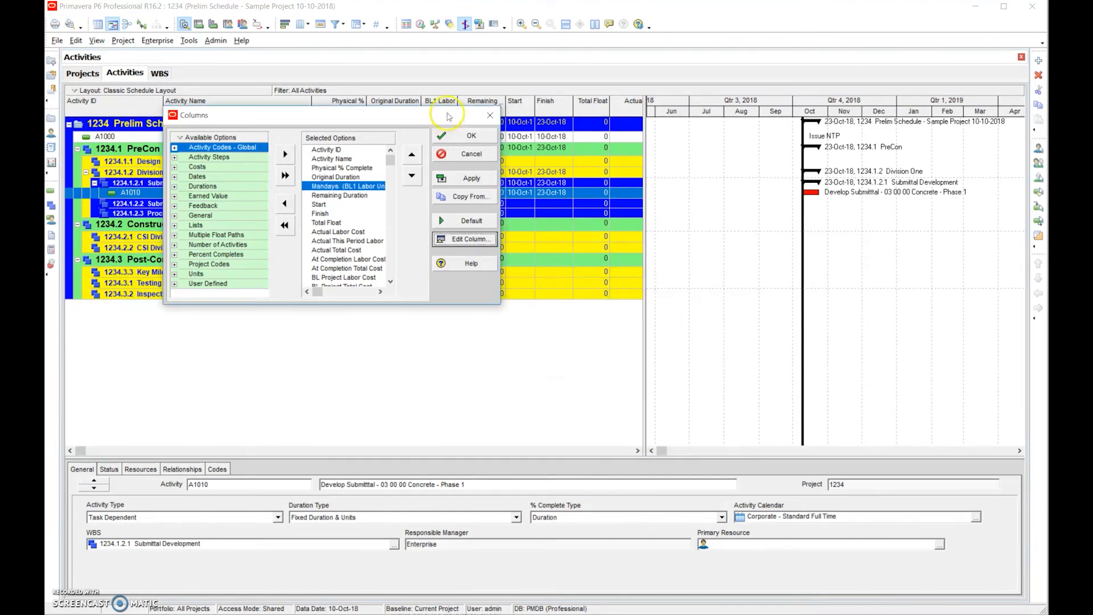
click(452, 134)
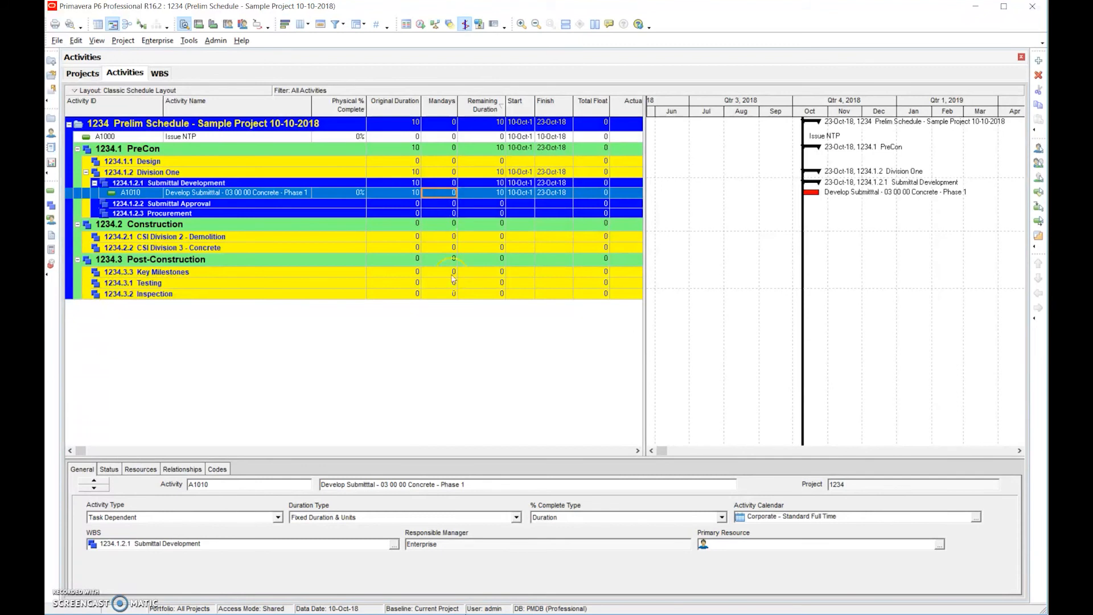
- Set the budgeted labor units of activity A1010 to 200 in its status details
click(111, 468)
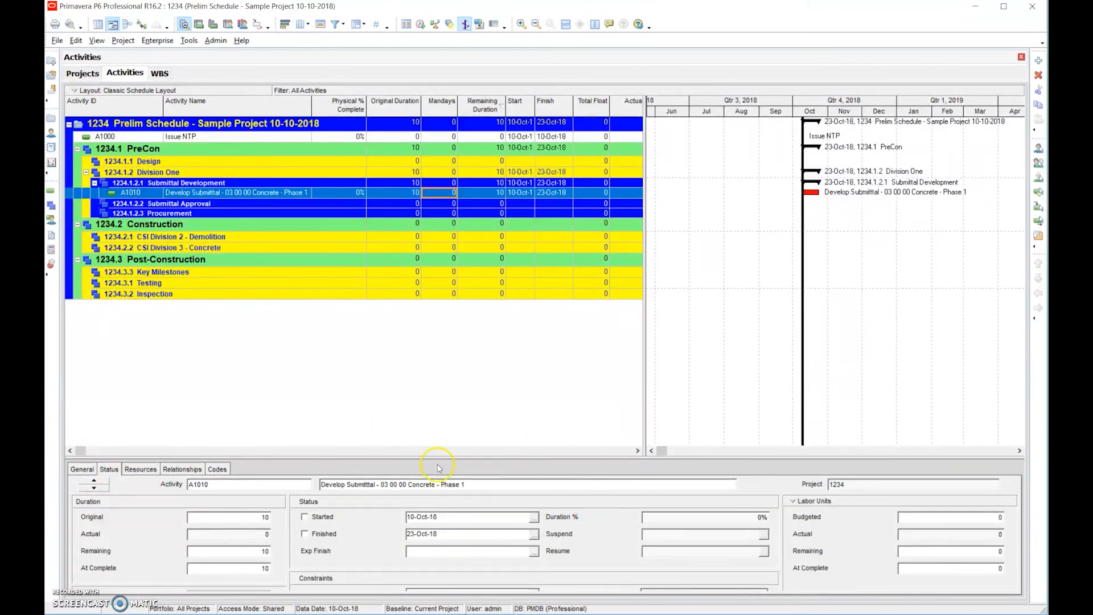
click(970, 520)
text(200)
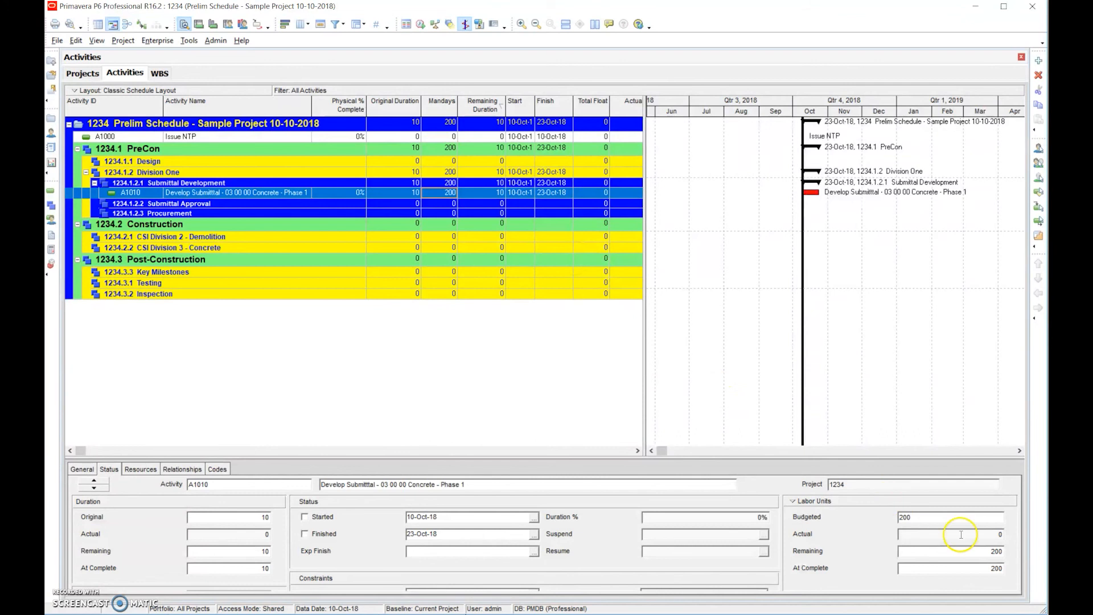
click(939, 535)
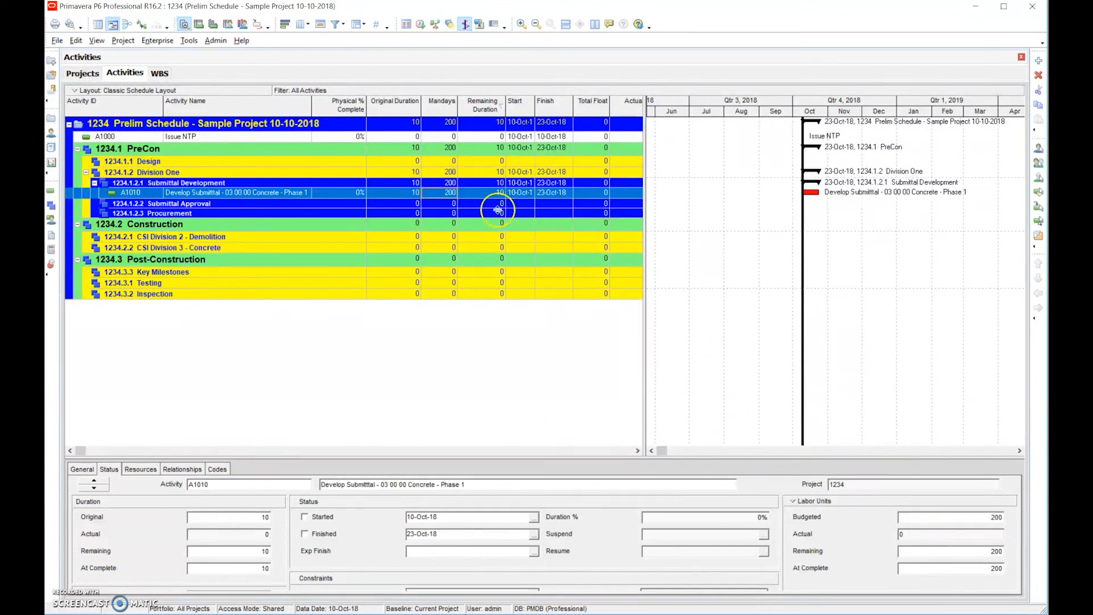
click(445, 181)
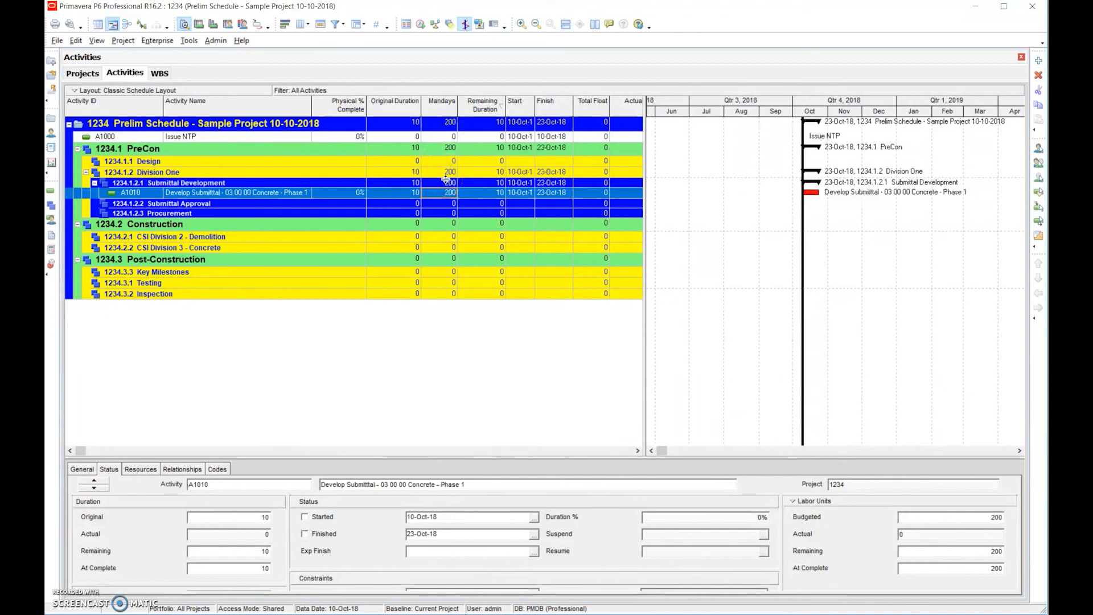